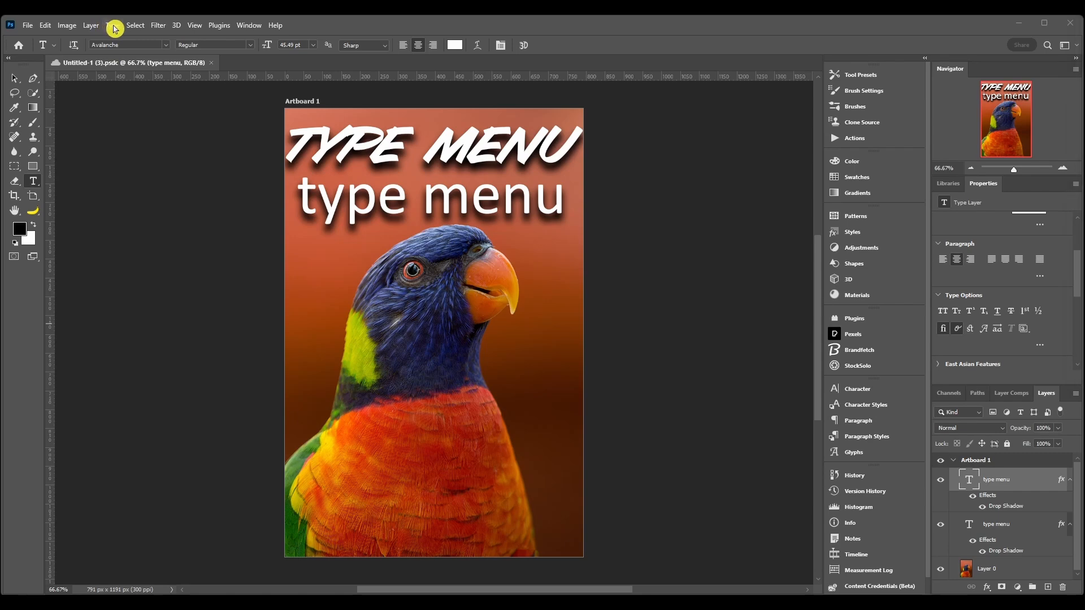
- Go to the Adobe Fonts website for more fonts, browse the font list and open the Vendetta family
{"action": "left_click", "coordinate": [109, 25]}
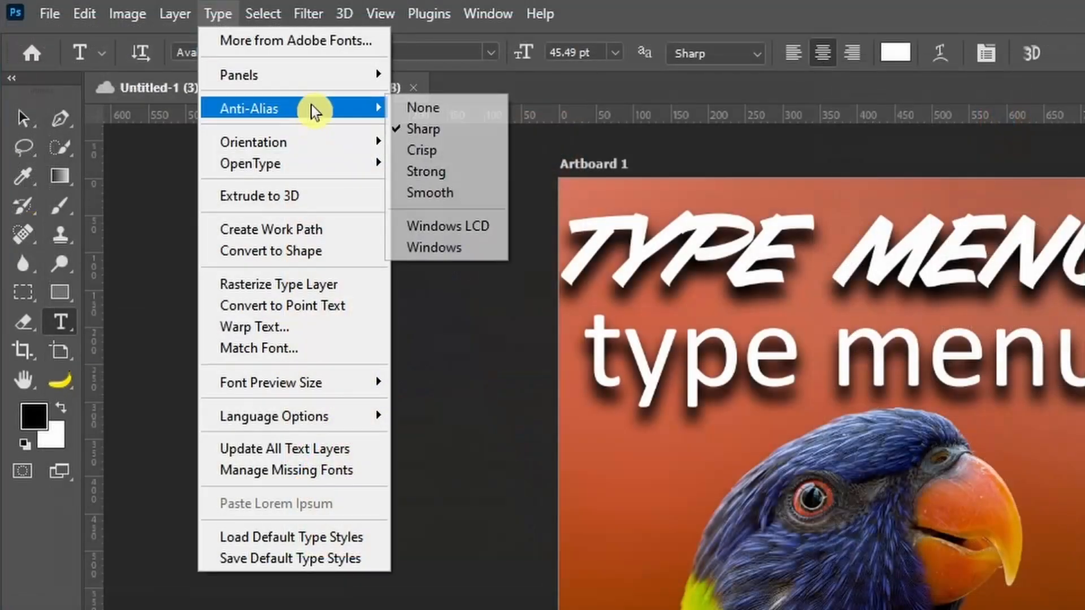
{"action": "mouse_move", "coordinate": [148, 104]}
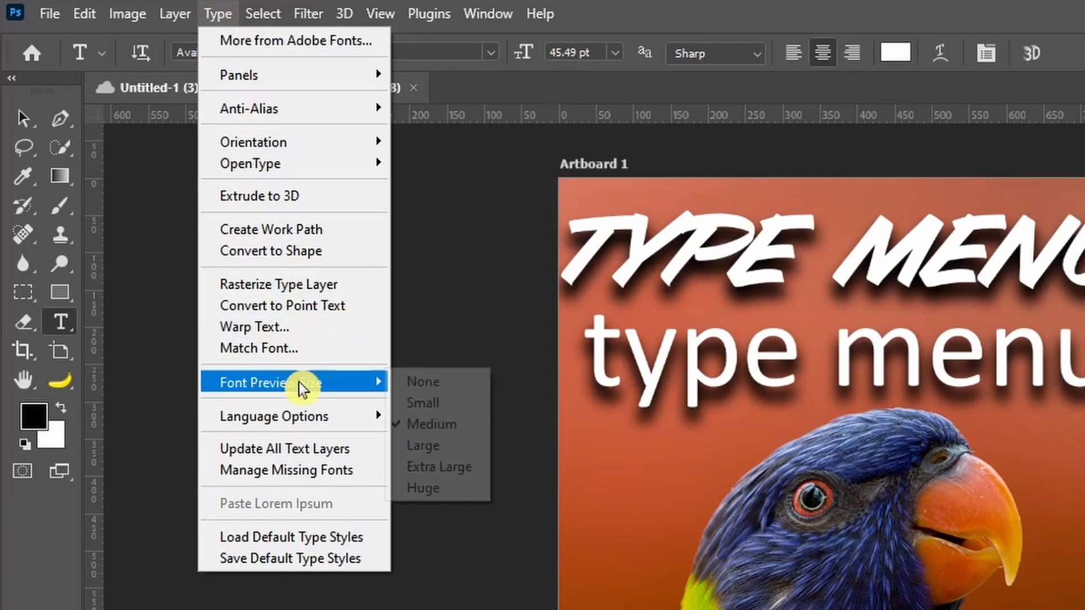
{"action": "mouse_move", "coordinate": [281, 79]}
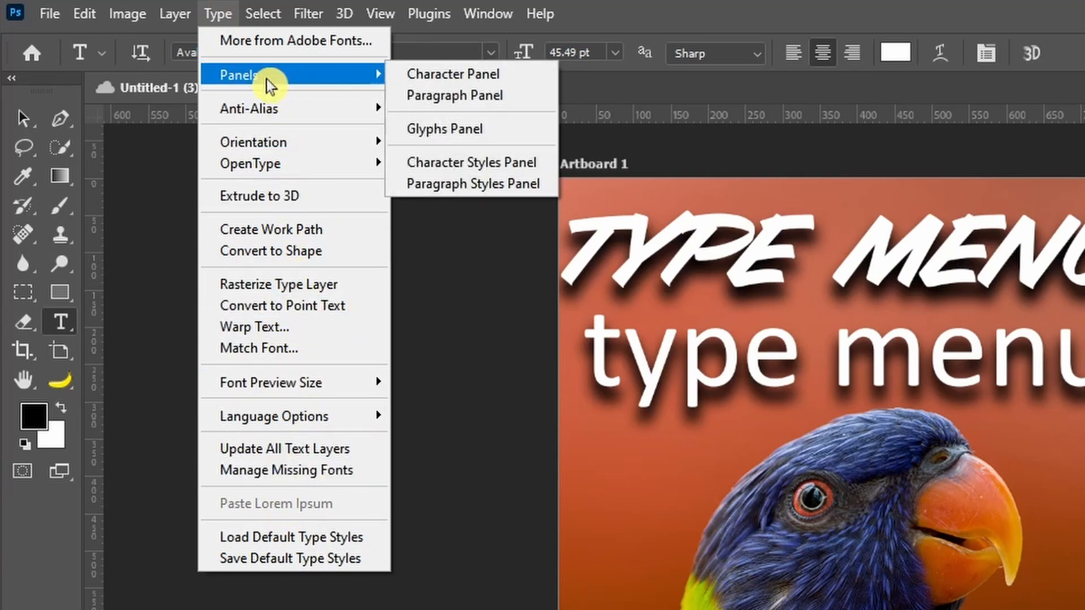
{"action": "mouse_move", "coordinate": [288, 110]}
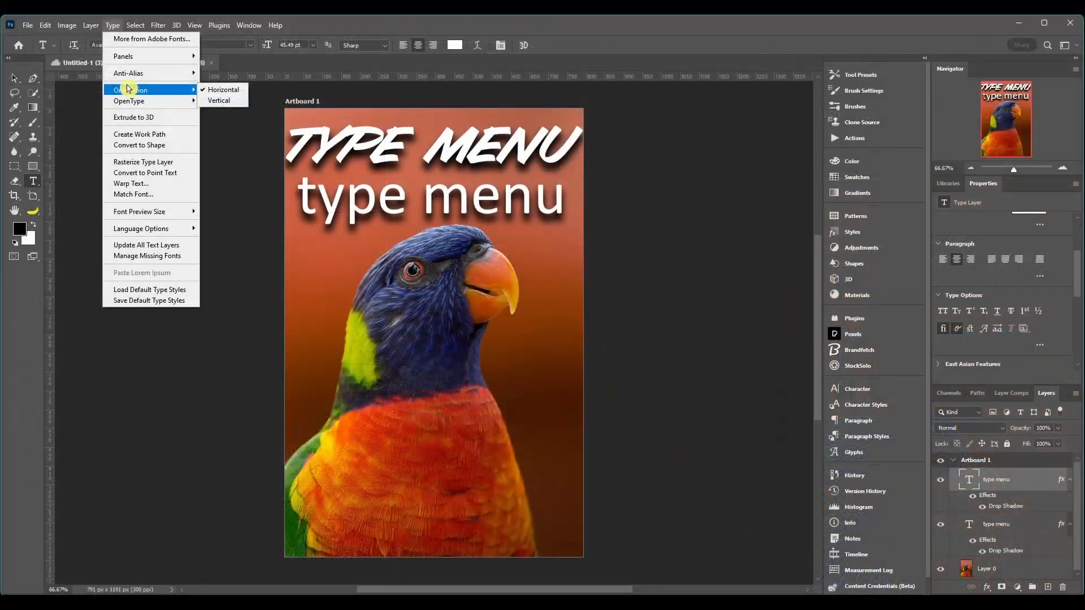
{"action": "mouse_move", "coordinate": [243, 388]}
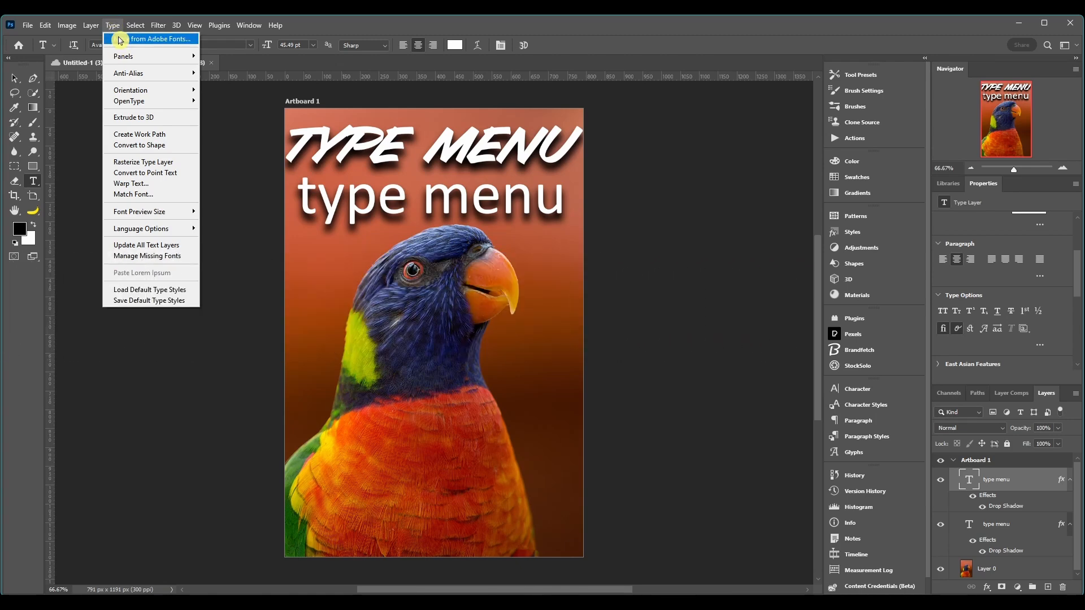
{"action": "left_click", "coordinate": [151, 39]}
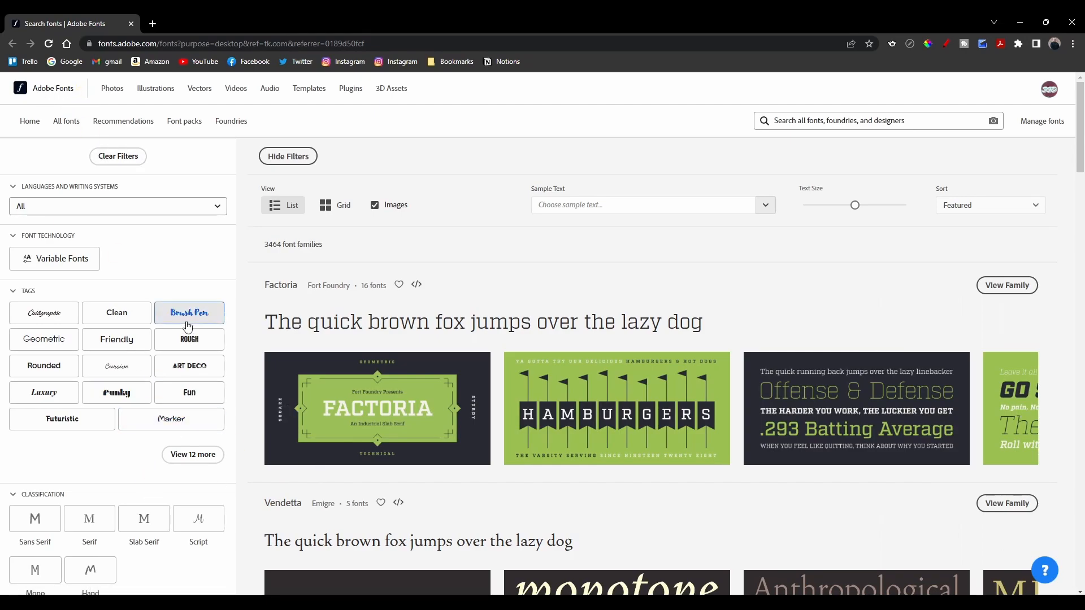
{"action": "scroll", "coordinate": [331, 391], "scroll_direction": "down", "scroll_amount": 13}
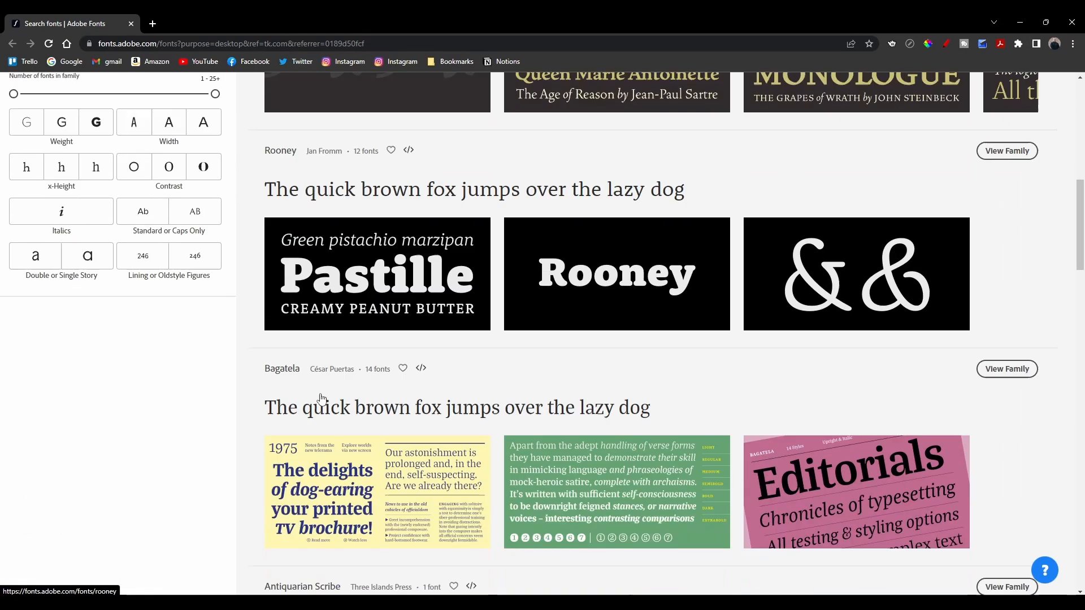
{"action": "scroll", "coordinate": [335, 260], "scroll_direction": "up", "scroll_amount": 13}
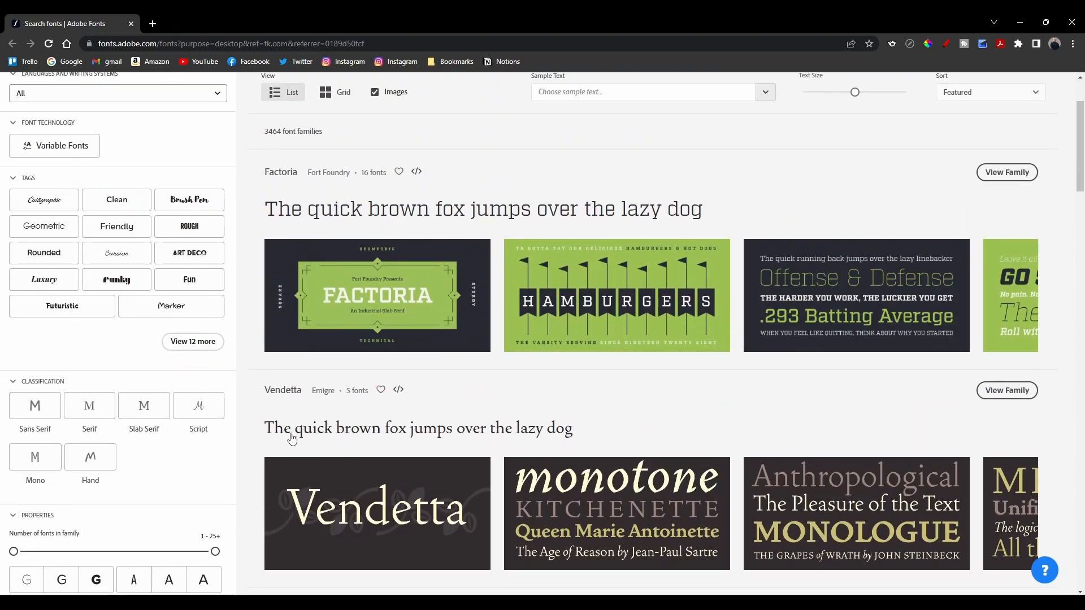
{"action": "left_click", "coordinate": [337, 438]}
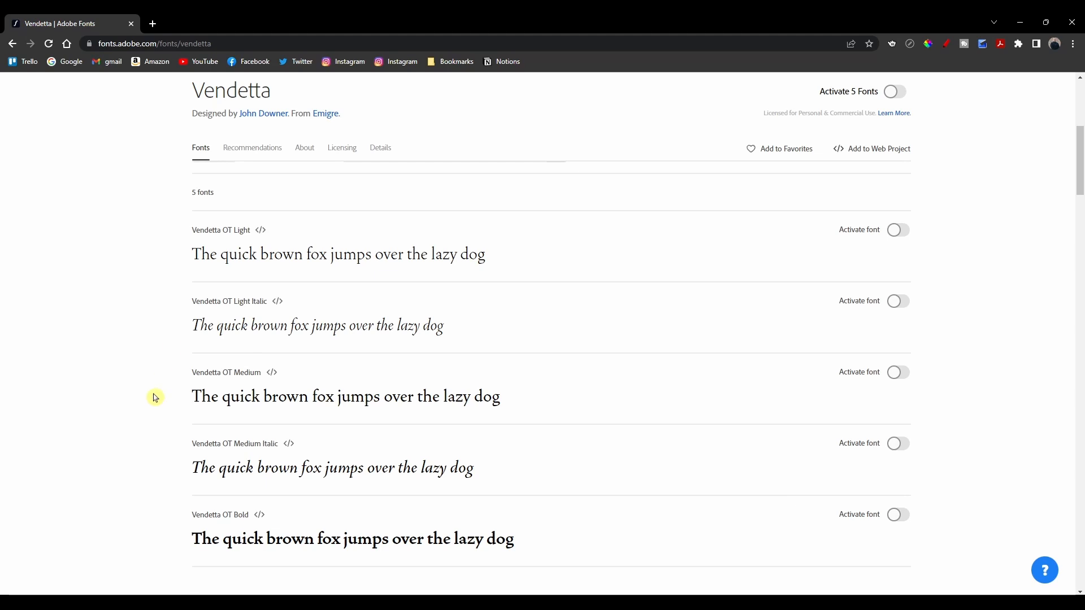
- Activate the Vendetta OT Light Italic, Vendetta OT Light and Vendetta OT Medium Italic fonts
{"action": "scroll", "coordinate": [147, 459], "scroll_direction": "down", "scroll_amount": 2}
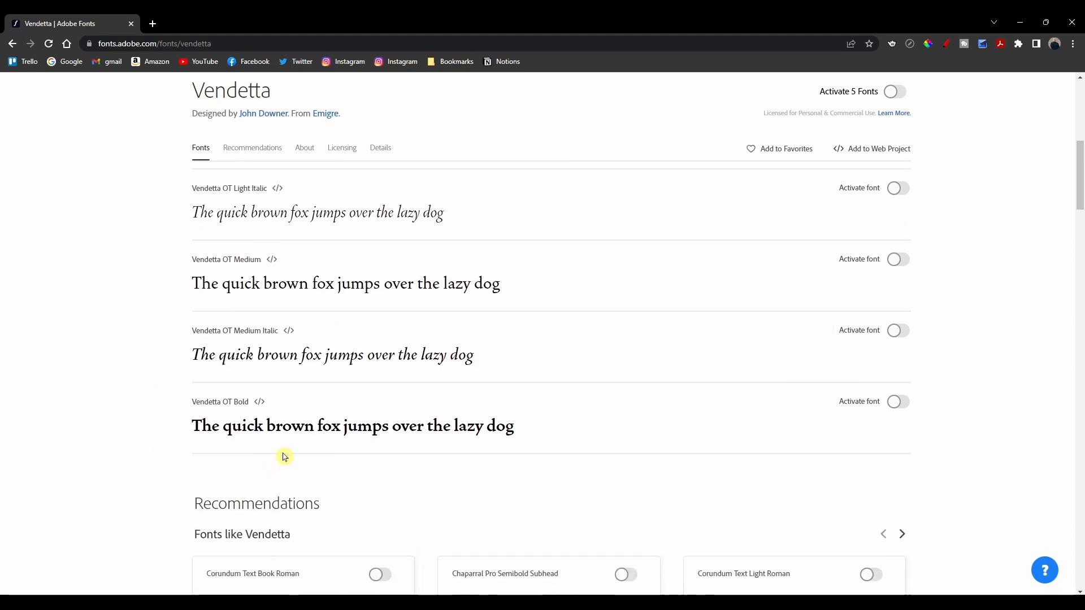
{"action": "scroll", "coordinate": [462, 449], "scroll_direction": "up", "scroll_amount": 2}
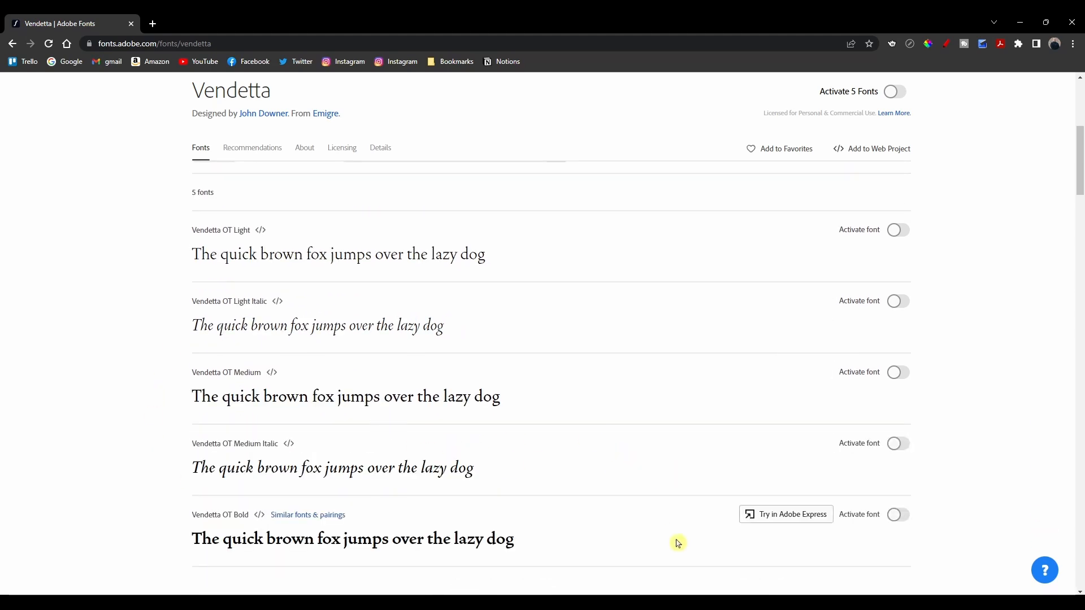
{"action": "left_click", "coordinate": [897, 301]}
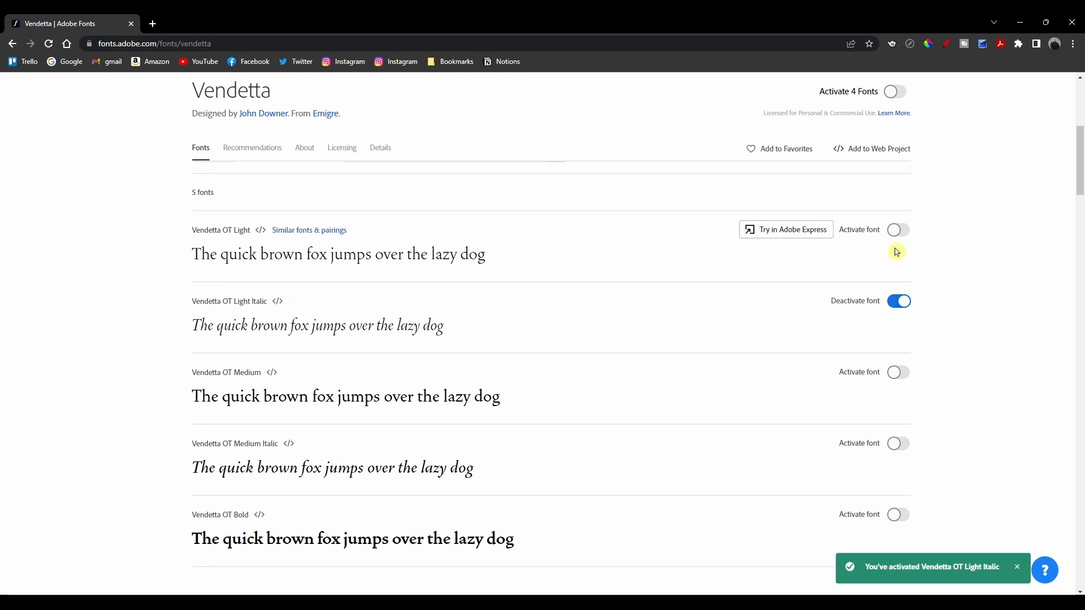
{"action": "left_click", "coordinate": [897, 230]}
{"action": "left_click", "coordinate": [898, 443]}
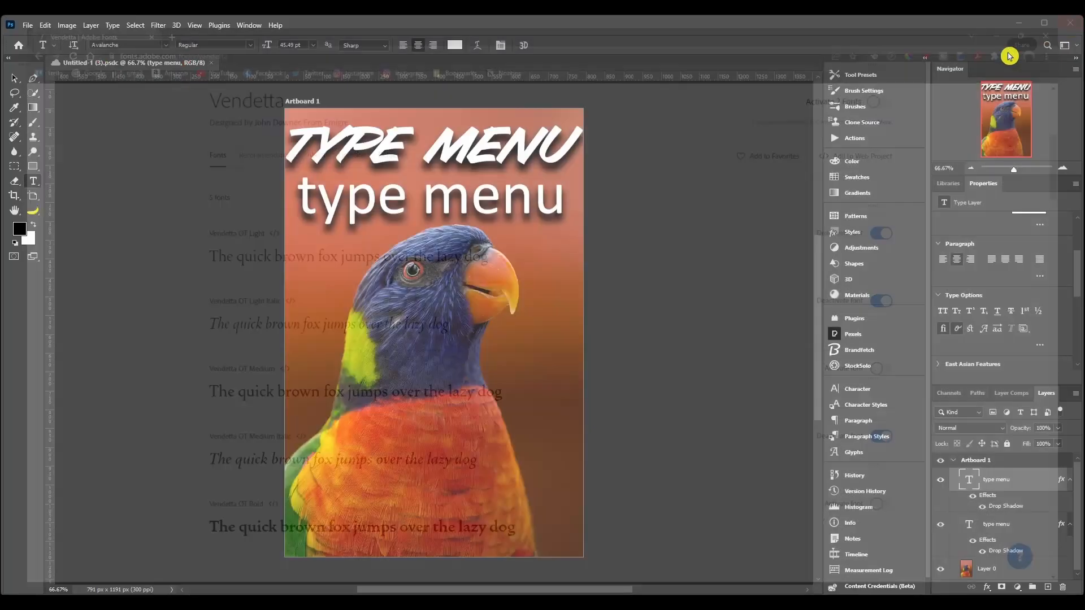
- Back in Photoshop, view the Character, Character Styles, Paragraph, Paragraph Styles and Glyphs panels one after another
{"action": "left_click", "coordinate": [112, 25]}
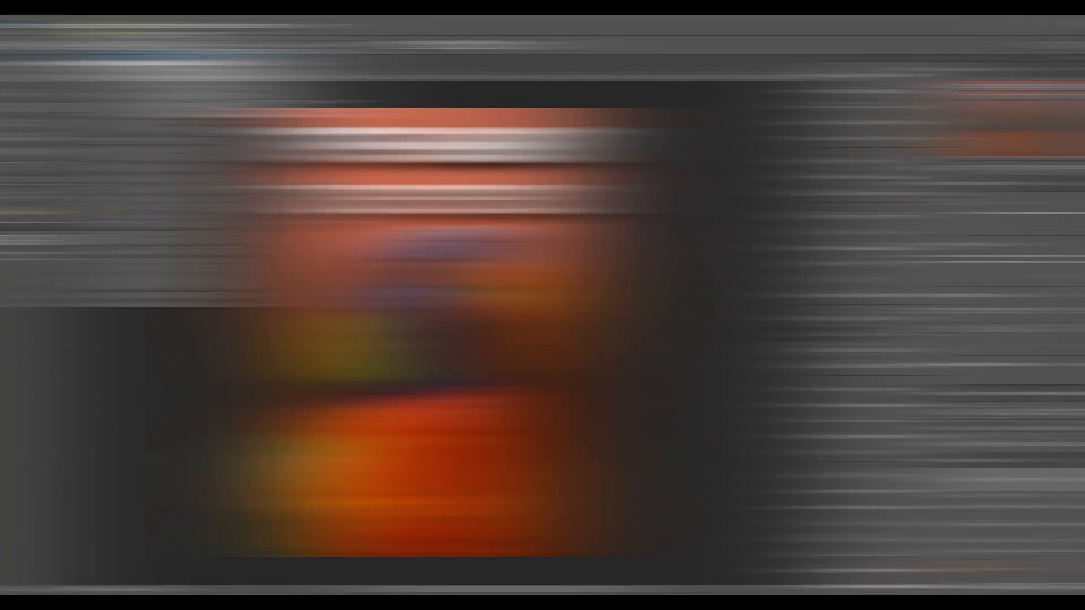
{"action": "mouse_move", "coordinate": [149, 59]}
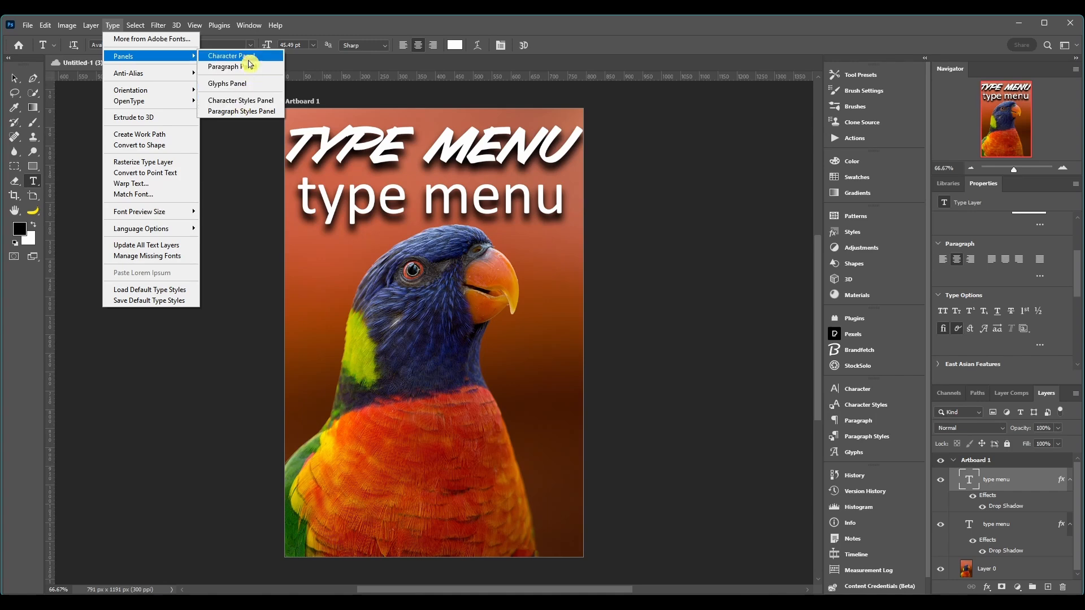
{"action": "left_click", "coordinate": [883, 391]}
{"action": "left_click", "coordinate": [880, 406]}
{"action": "left_click", "coordinate": [880, 420]}
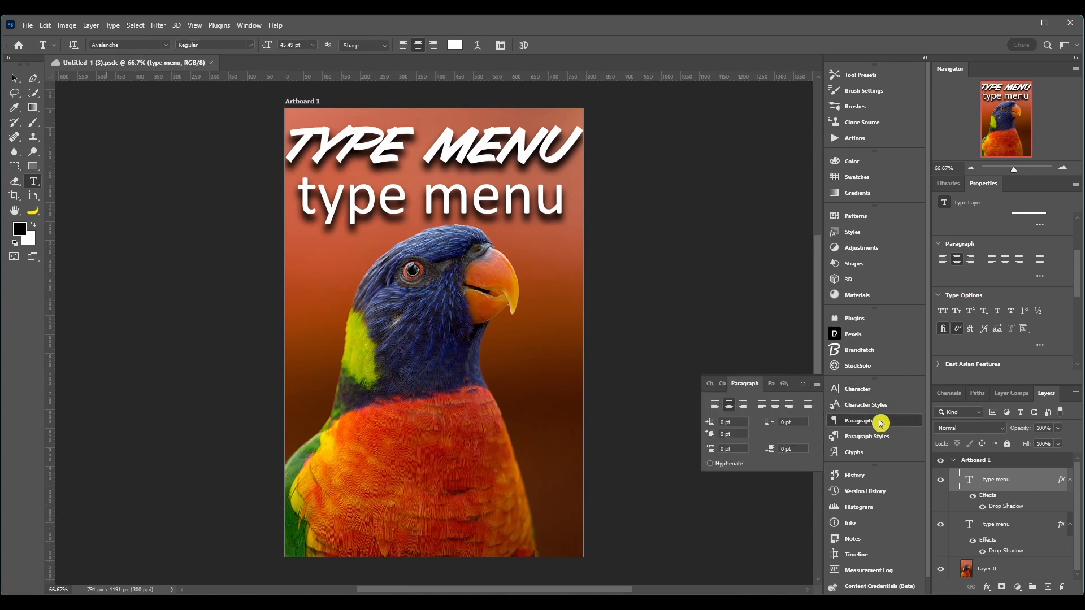
{"action": "left_click", "coordinate": [880, 439]}
{"action": "left_click", "coordinate": [877, 451]}
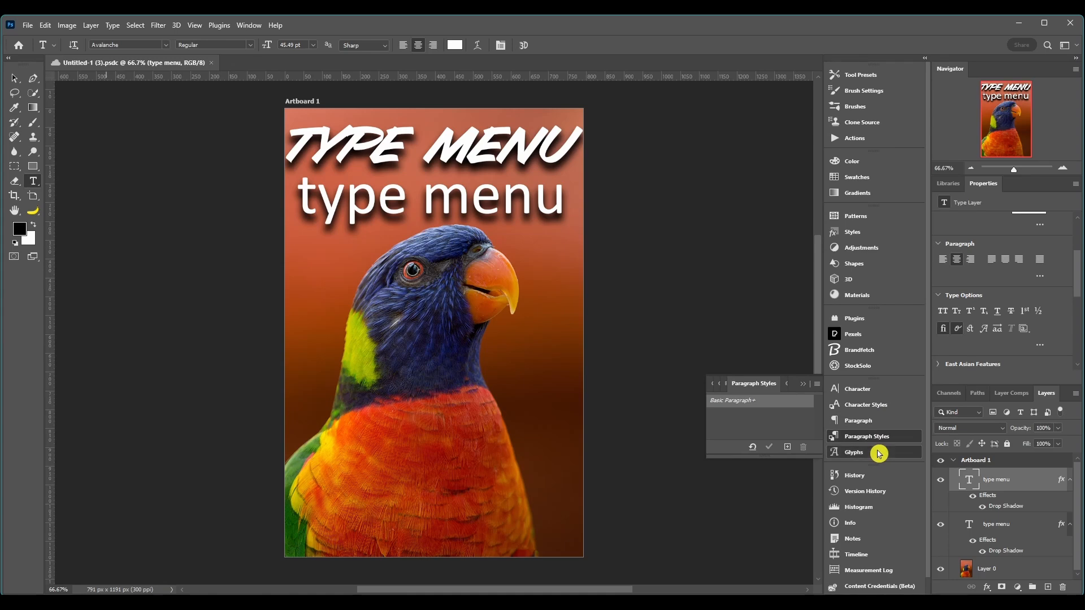
- Examine the Character settings and the Character Styles list of the selected text layer
{"action": "left_click", "coordinate": [859, 392]}
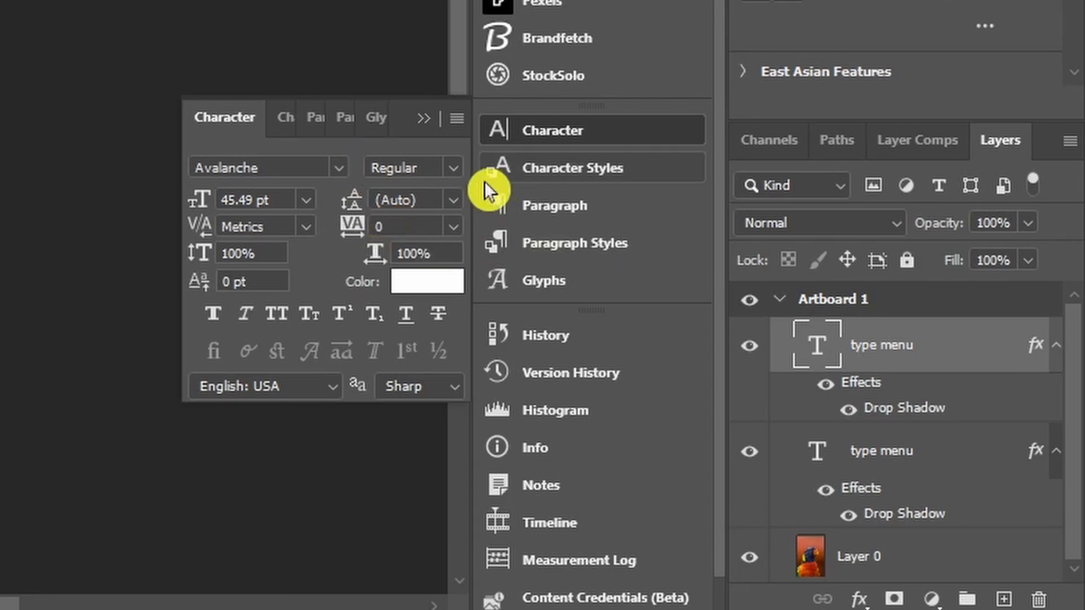
{"action": "left_click", "coordinate": [534, 175]}
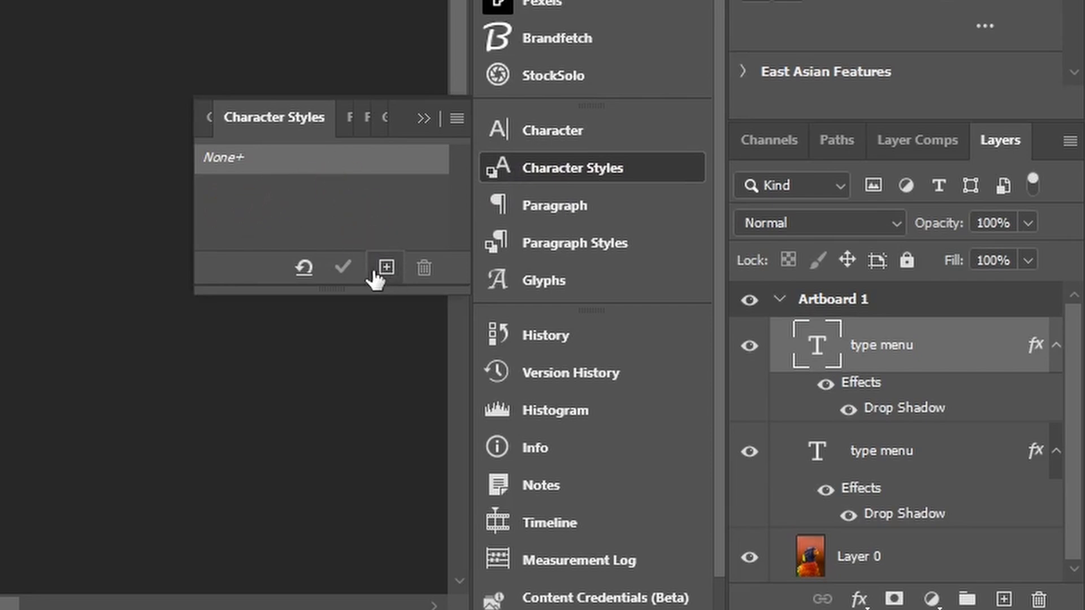
{"action": "left_click", "coordinate": [286, 221]}
{"action": "left_click", "coordinate": [504, 169]}
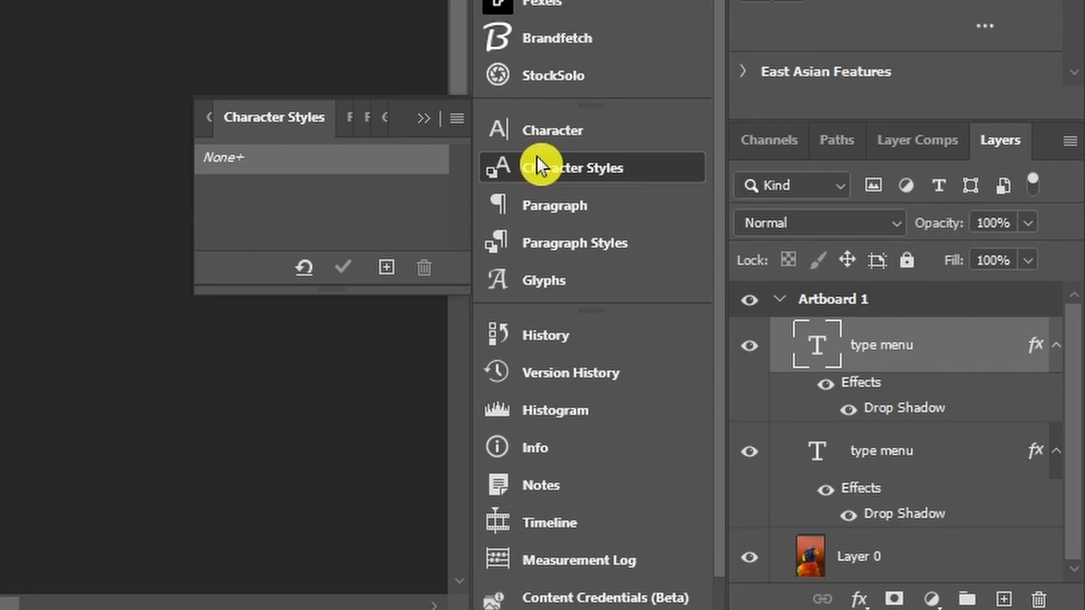
- Examine the paragraph alignment and indent settings, along with the Paragraph Styles list
{"action": "left_click", "coordinate": [553, 204]}
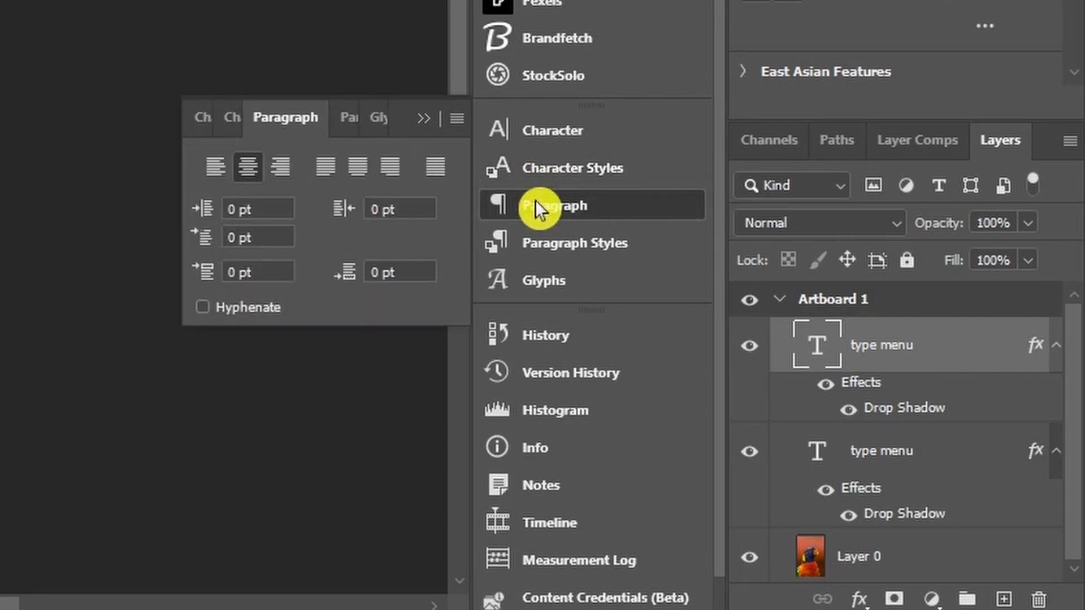
{"action": "left_click", "coordinate": [213, 167]}
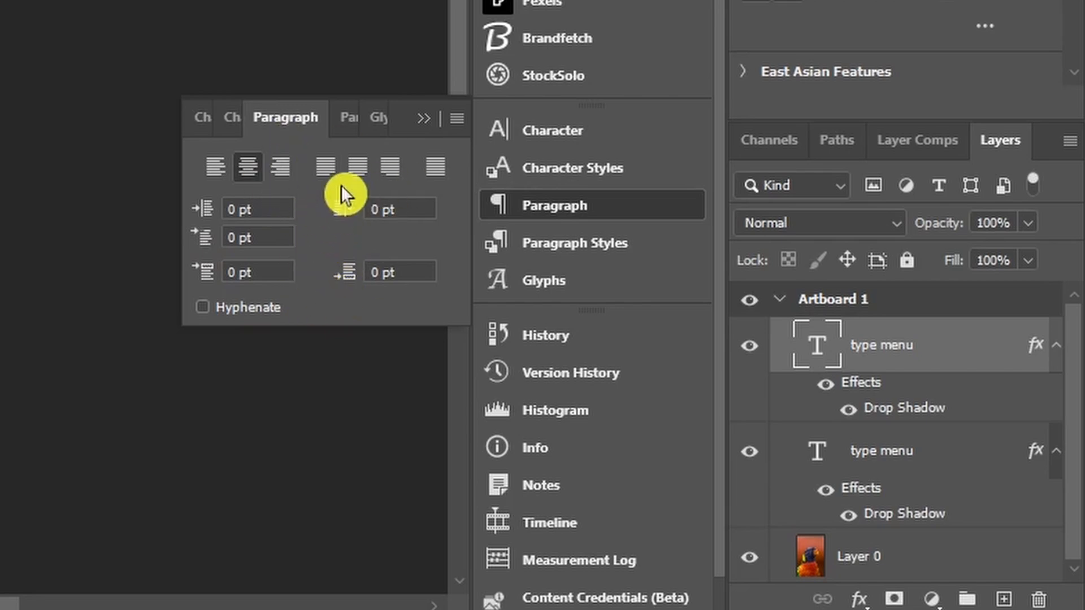
{"action": "left_click", "coordinate": [544, 244]}
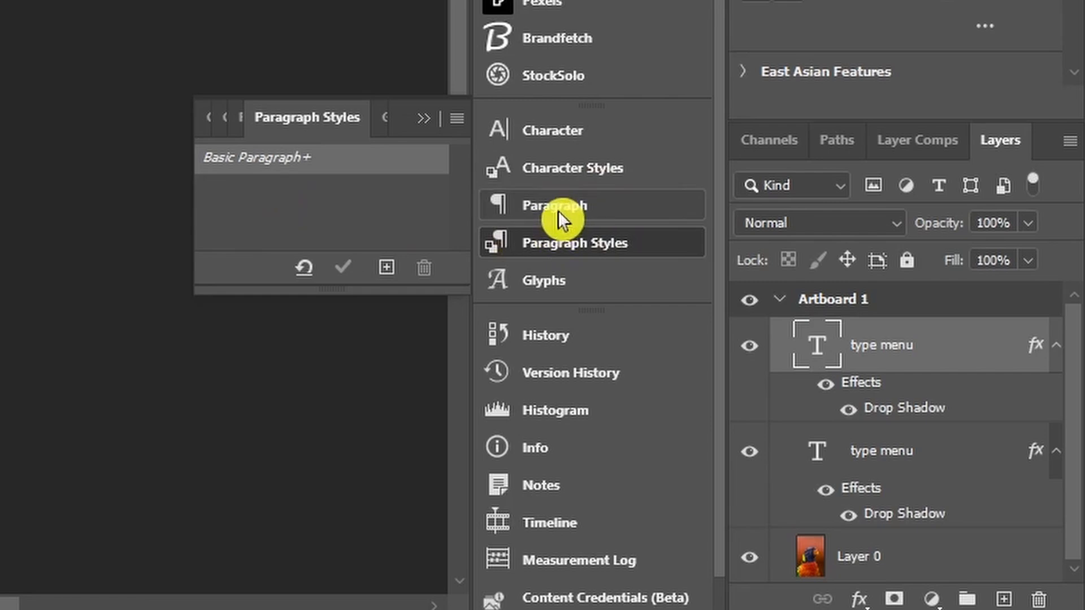
- Look through all the glyphs available in the Avalanche Regular font
{"action": "left_click", "coordinate": [560, 270]}
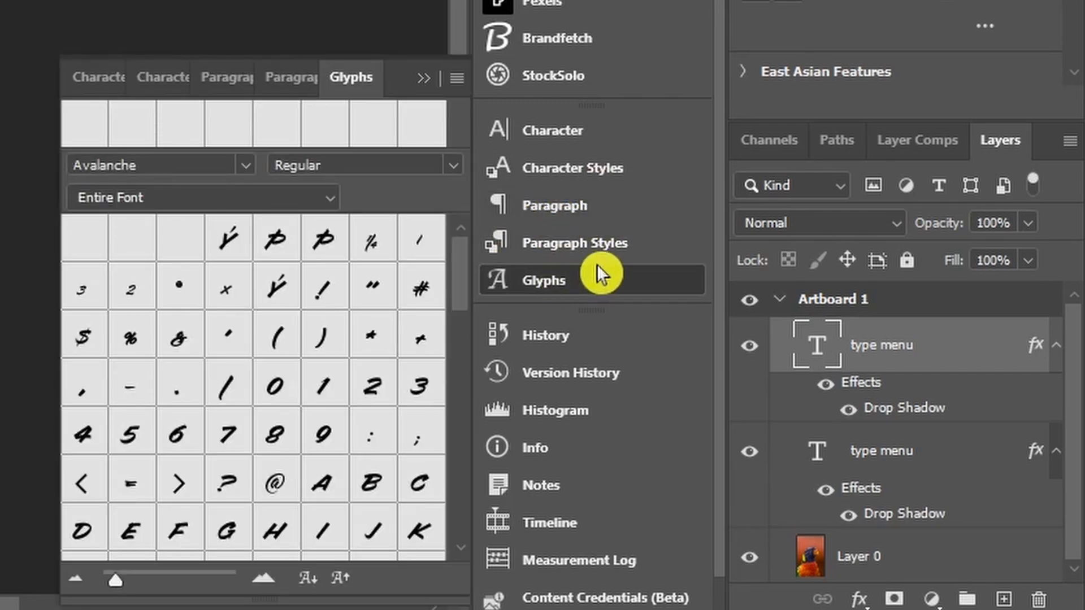
{"action": "scroll", "coordinate": [287, 351], "scroll_direction": "down", "scroll_amount": 9}
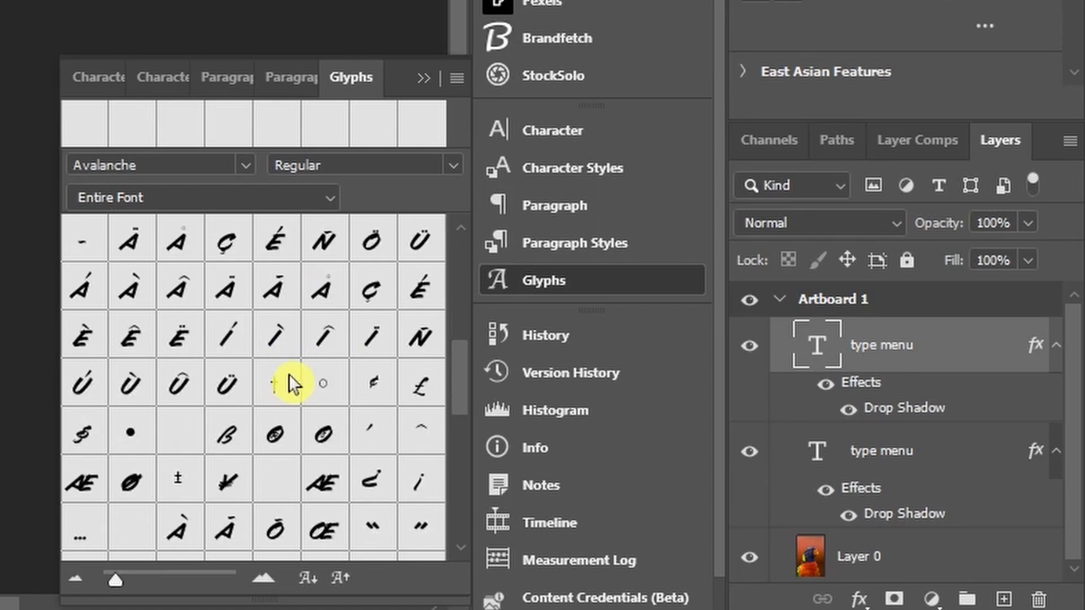
{"action": "scroll", "coordinate": [290, 374], "scroll_direction": "down", "scroll_amount": 6}
{"action": "scroll", "coordinate": [288, 376], "scroll_direction": "down", "scroll_amount": 6}
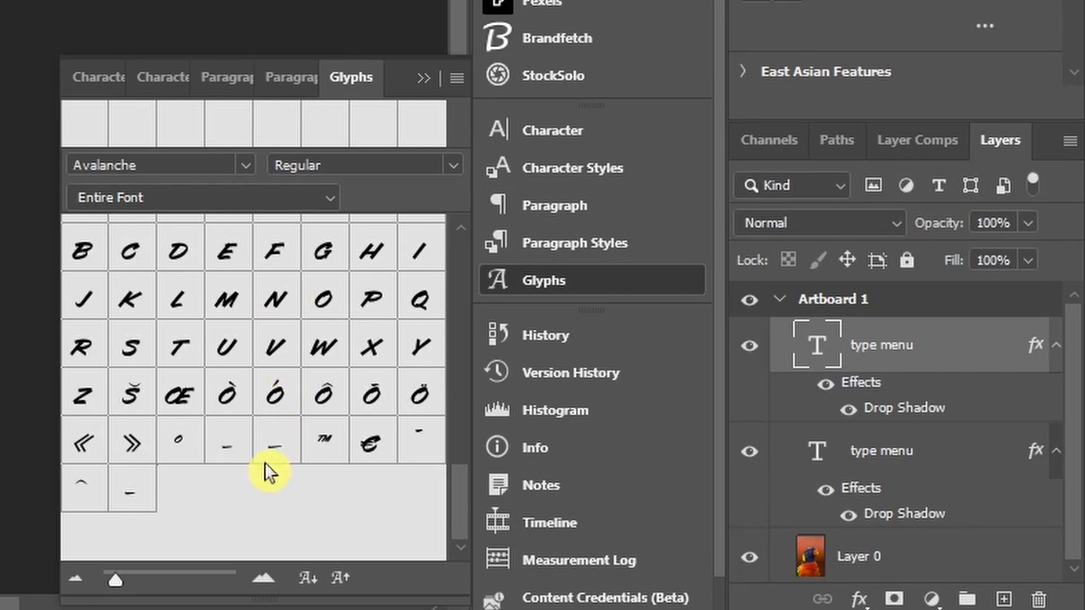
{"action": "scroll", "coordinate": [265, 465], "scroll_direction": "up", "scroll_amount": 6}
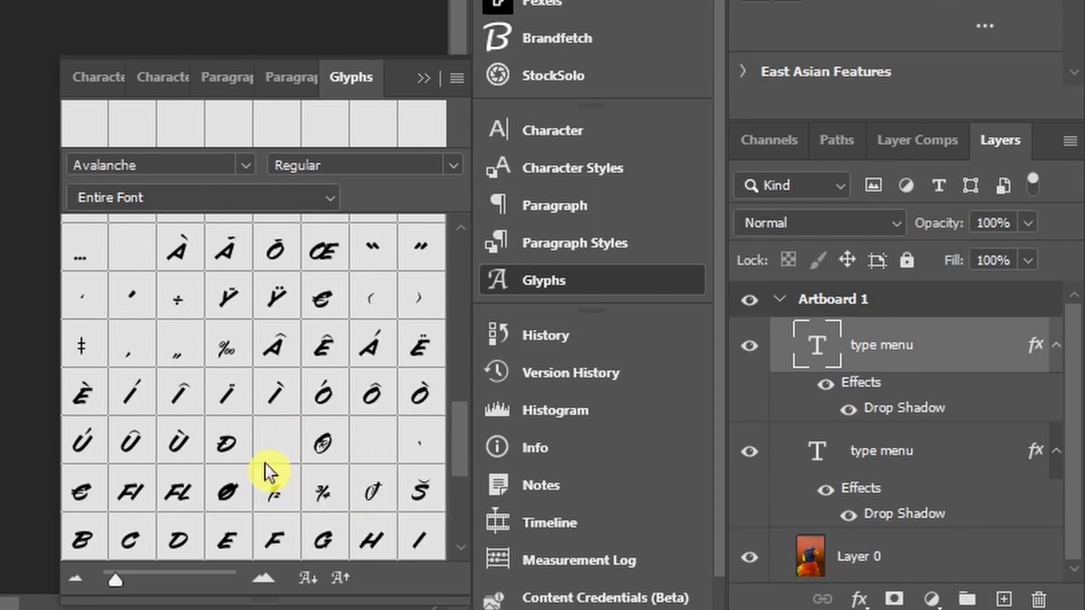
{"action": "scroll", "coordinate": [264, 463], "scroll_direction": "up", "scroll_amount": 3}
{"action": "scroll", "coordinate": [265, 459], "scroll_direction": "up", "scroll_amount": 5}
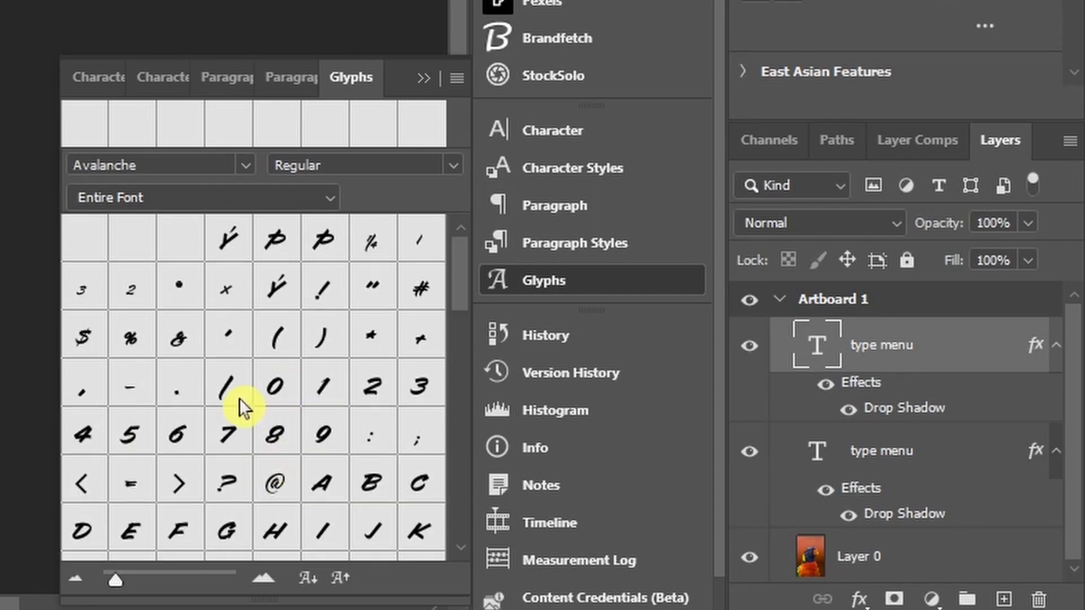
{"action": "mouse_move", "coordinate": [239, 398]}
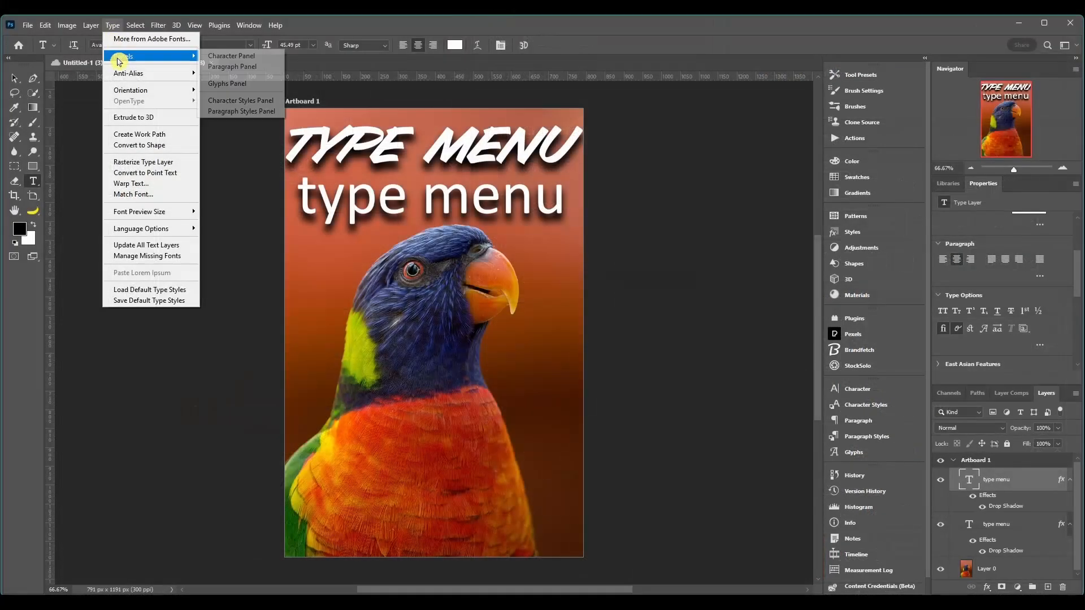
- Try the Vertical orientation on the text
{"action": "mouse_move", "coordinate": [126, 74]}
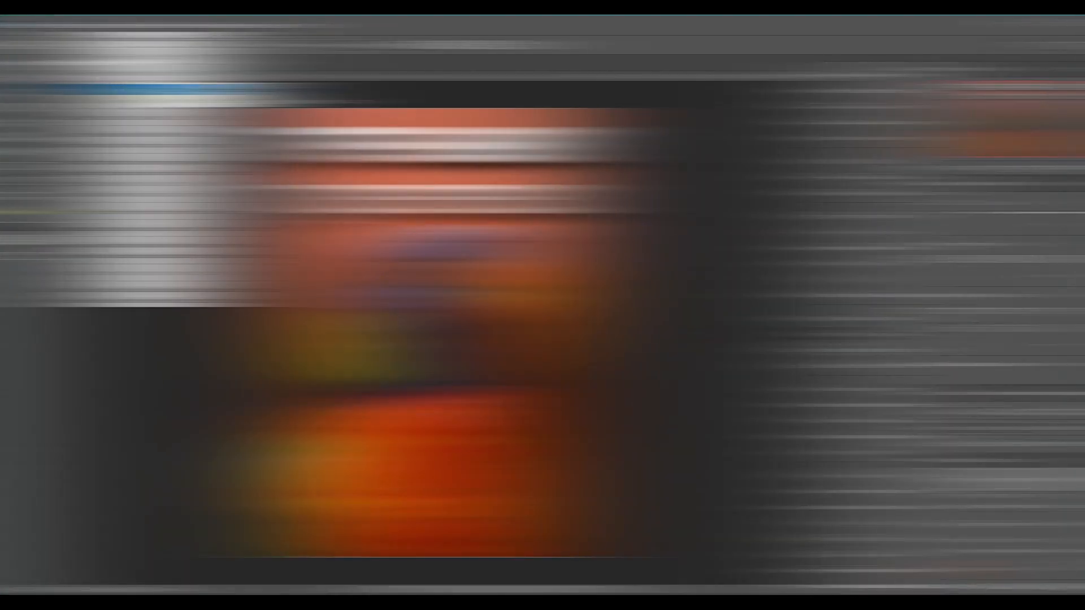
{"action": "mouse_move", "coordinate": [150, 92]}
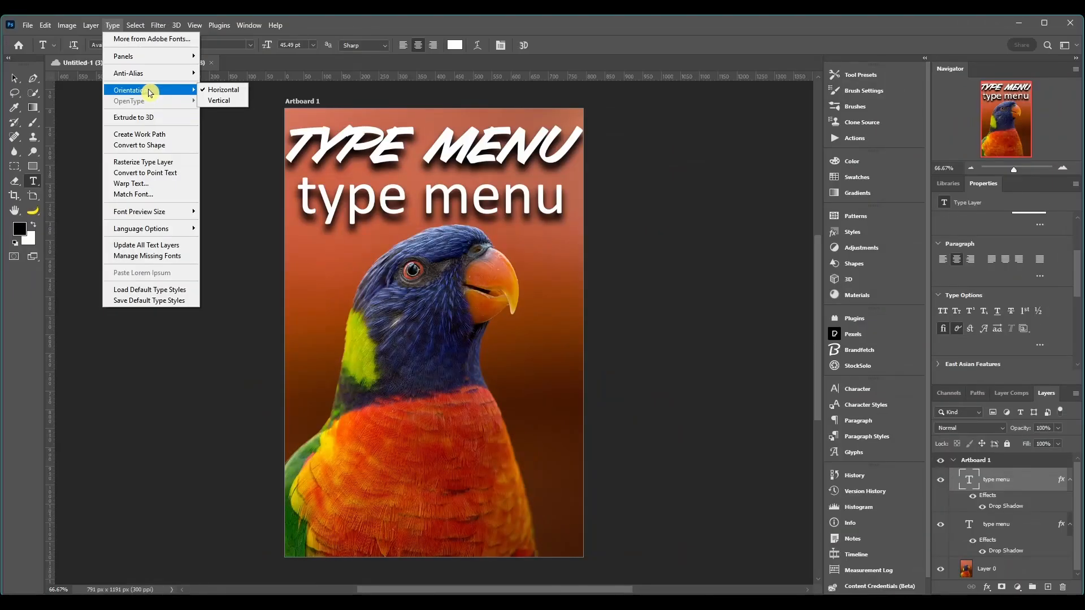
{"action": "left_click", "coordinate": [218, 101]}
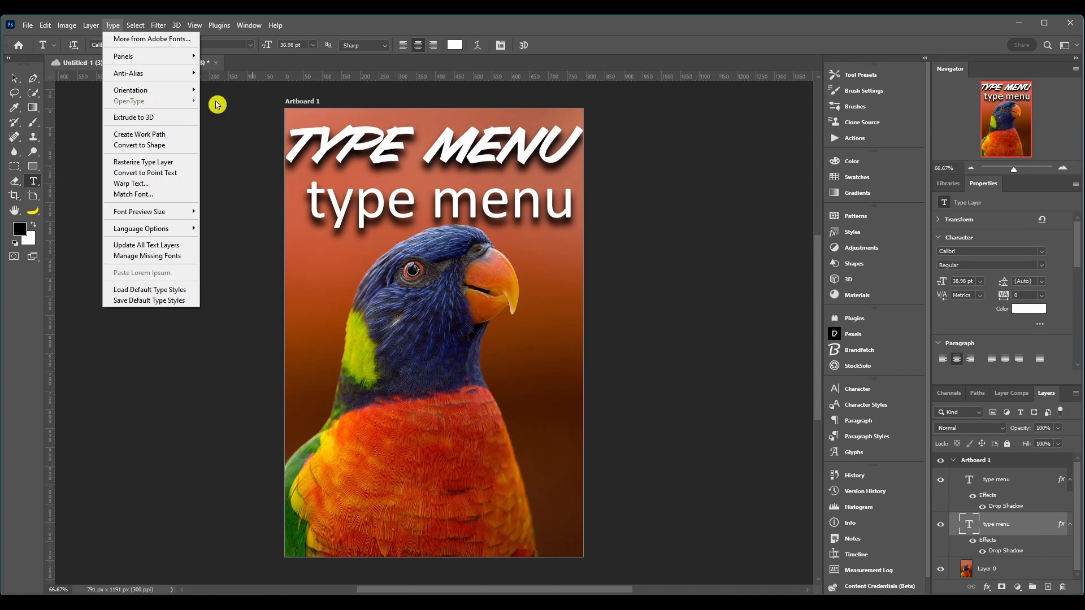
- Examine the Type Options and OpenType features available for the selected lower "type menu" text
{"action": "left_click", "coordinate": [1022, 525]}
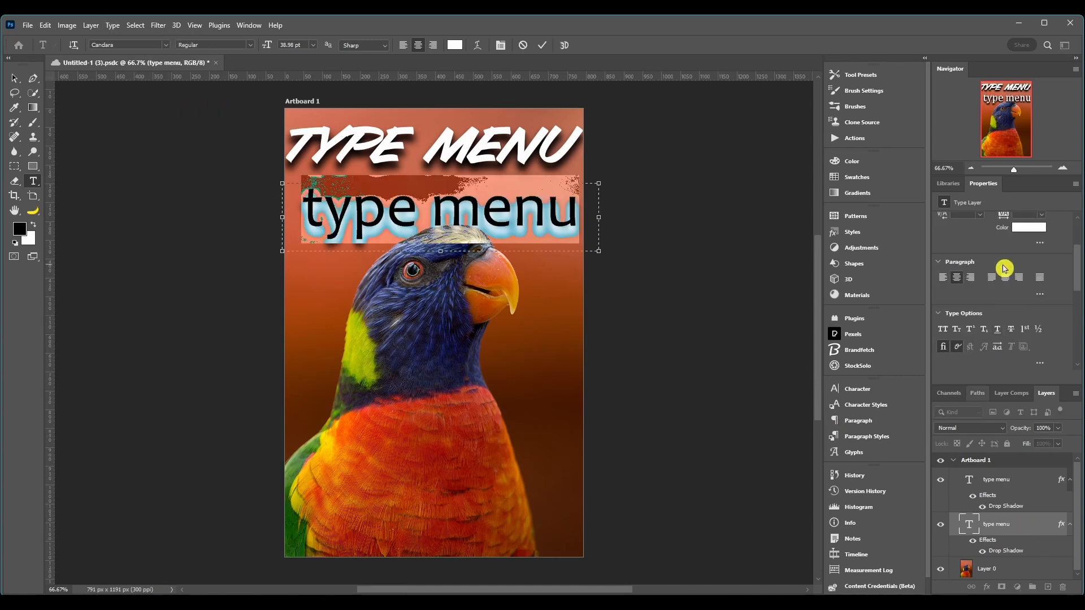
{"action": "scroll", "coordinate": [1004, 269], "scroll_direction": "down", "scroll_amount": 1}
{"action": "scroll", "coordinate": [970, 290], "scroll_direction": "down", "scroll_amount": 3}
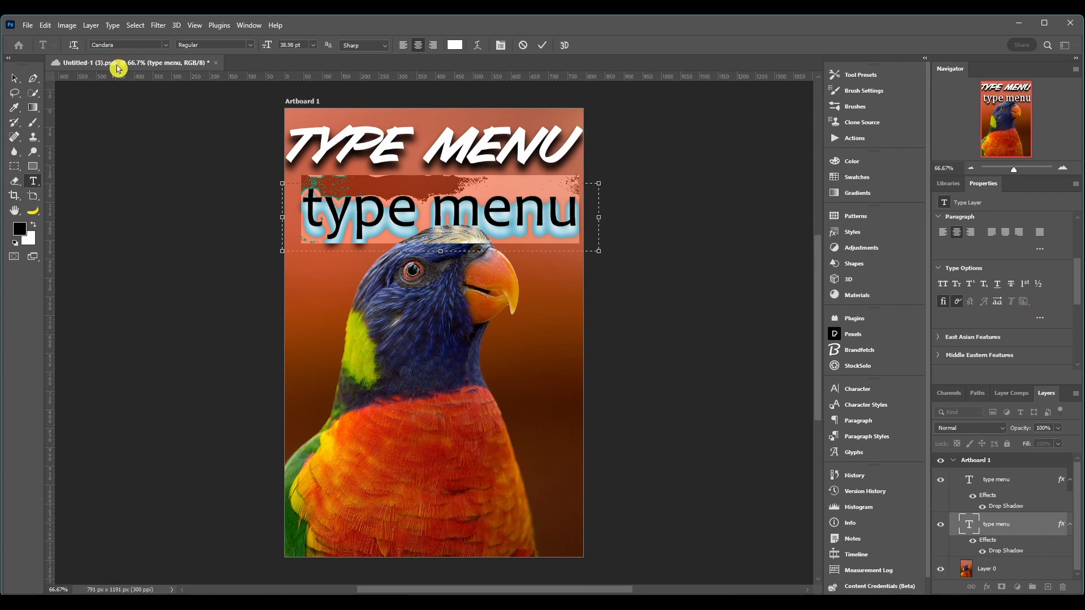
{"action": "left_click", "coordinate": [113, 25]}
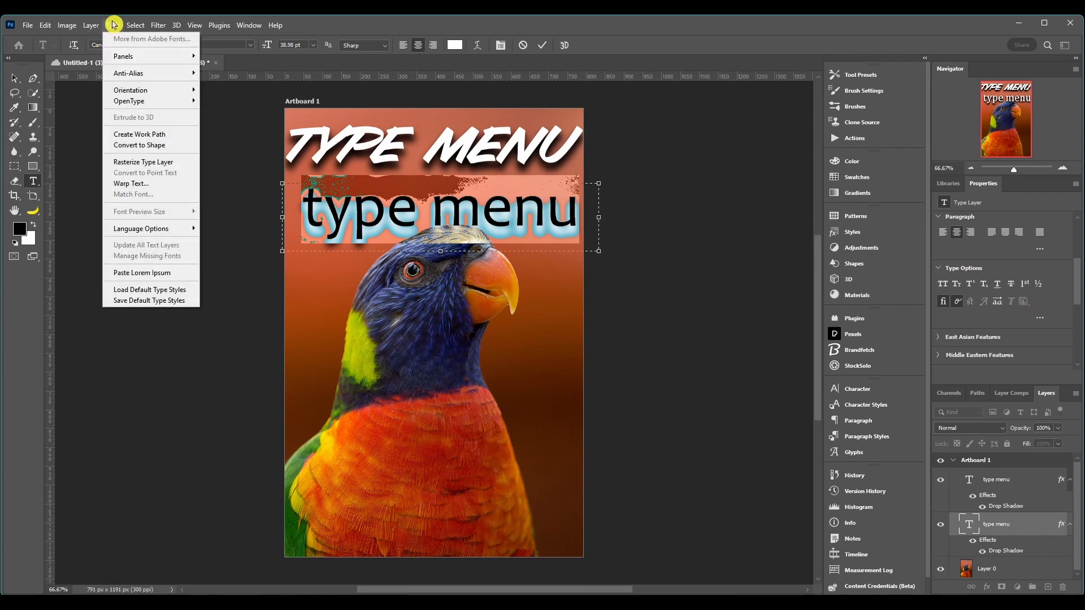
{"action": "mouse_move", "coordinate": [127, 104]}
{"action": "mouse_move", "coordinate": [186, 101]}
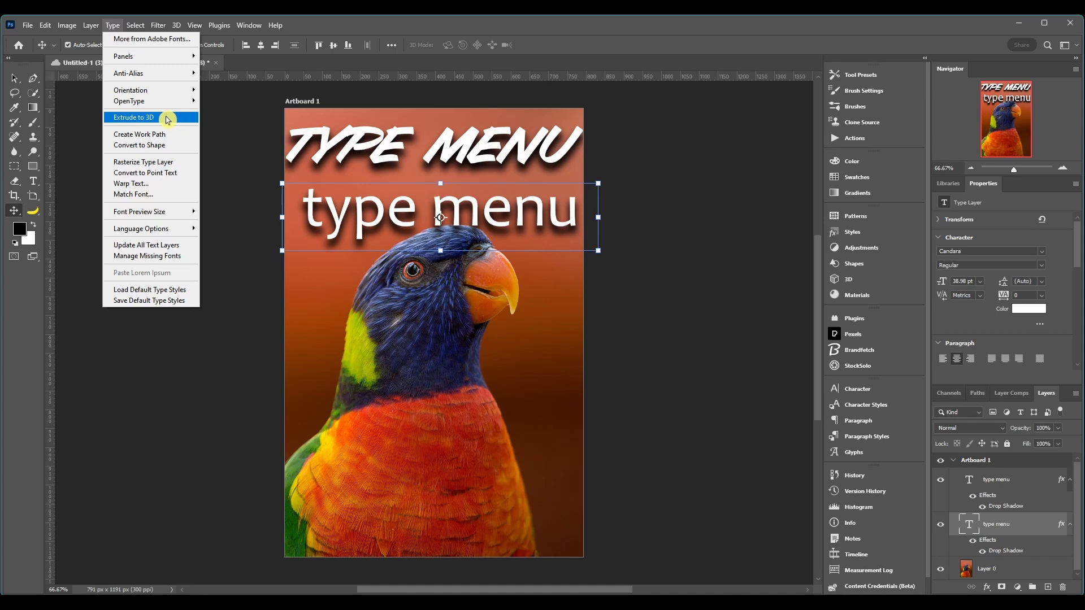
- Try extruding the lower "type menu" text to 3D and rotating it
{"action": "left_click", "coordinate": [170, 118]}
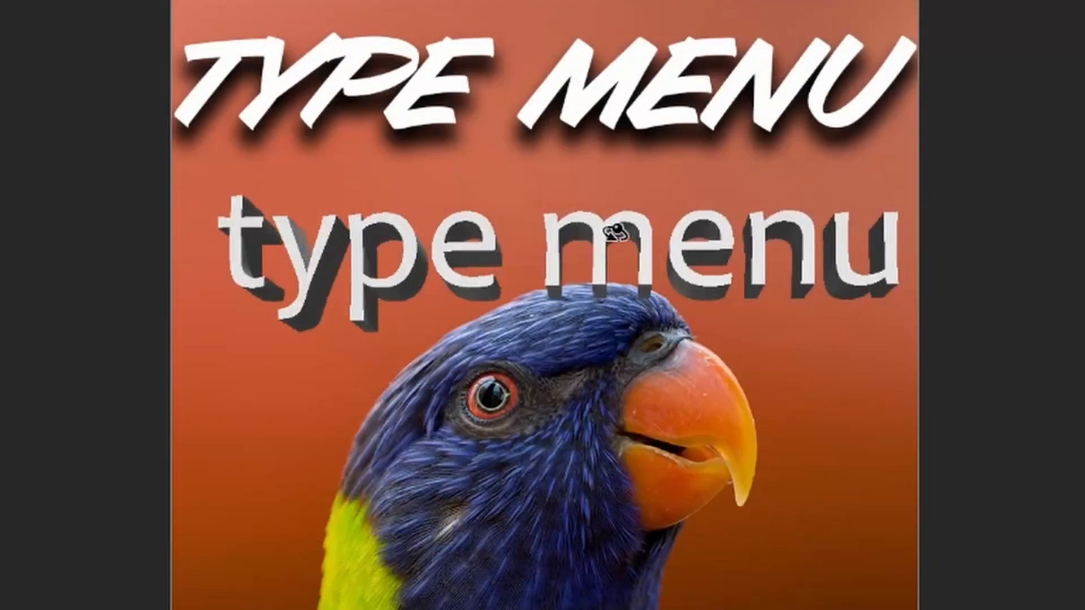
{"action": "left_click_drag", "start_coordinate": [625, 229], "coordinate": [582, 397]}
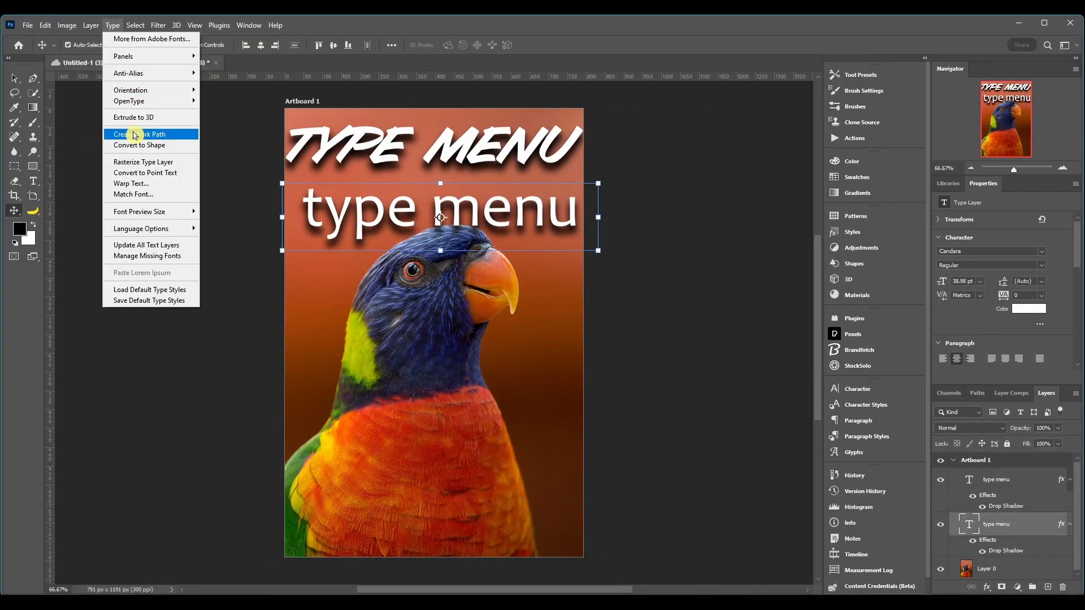
- Create a work path from the lower "type menu" text and select that path on its own
{"action": "left_click", "coordinate": [177, 136]}
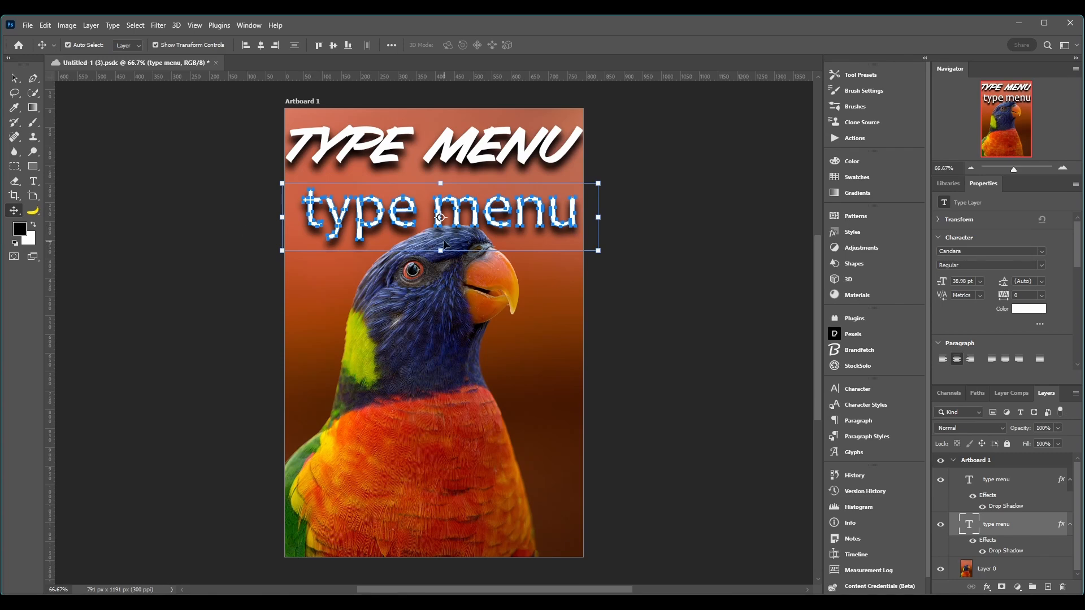
{"action": "left_click", "coordinate": [976, 393]}
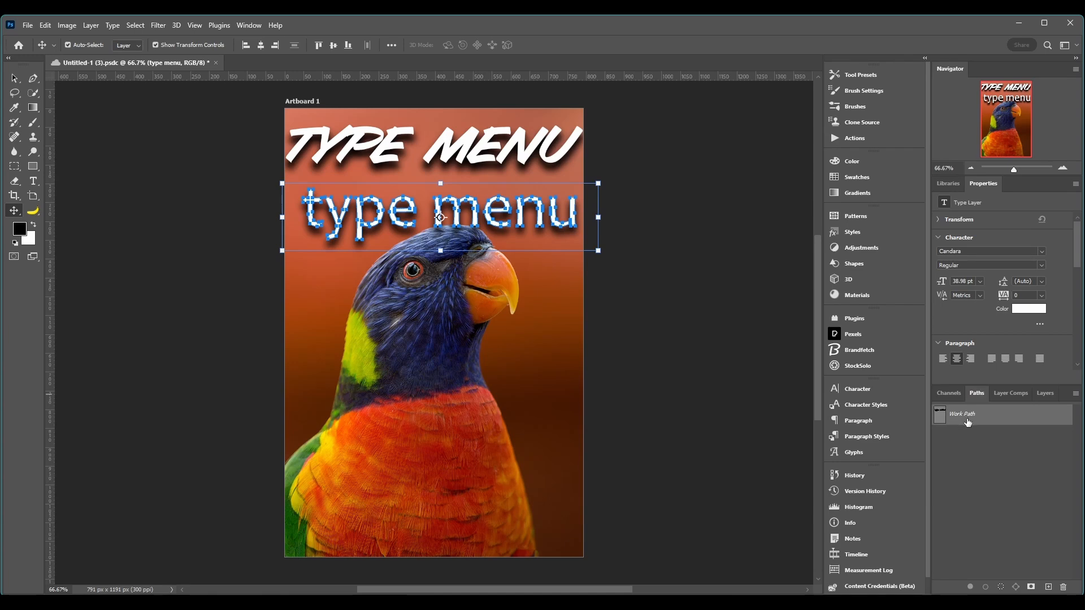
{"action": "left_click", "coordinate": [985, 418]}
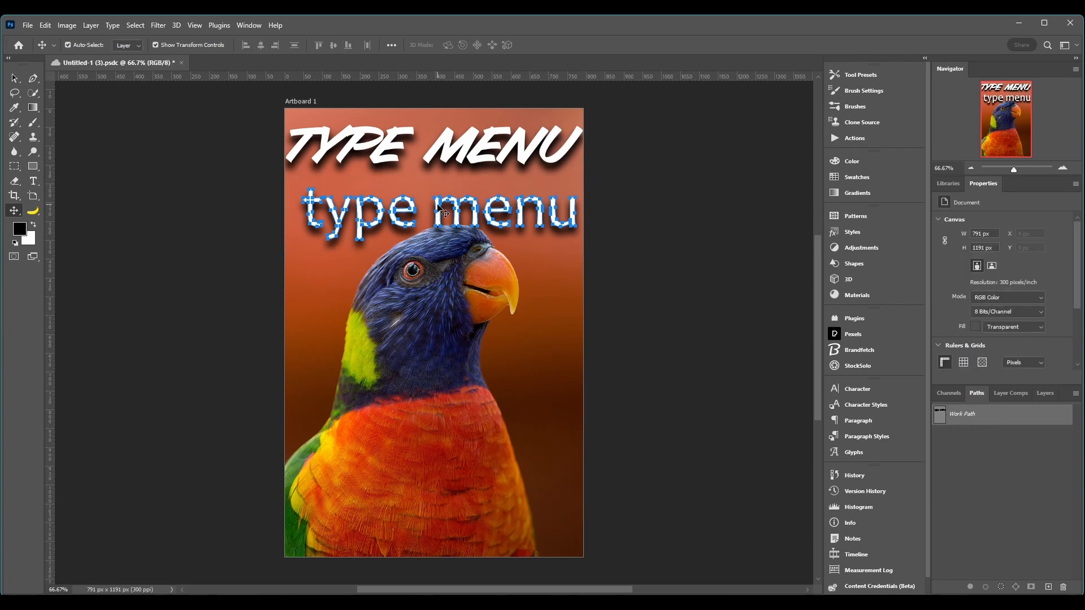
- Try adjusting the work path around the letter "e" of "type" by moving its anchor points with the Direct Selection tool
{"action": "scroll", "coordinate": [414, 208], "scroll_direction": "up", "scroll_amount": 11}
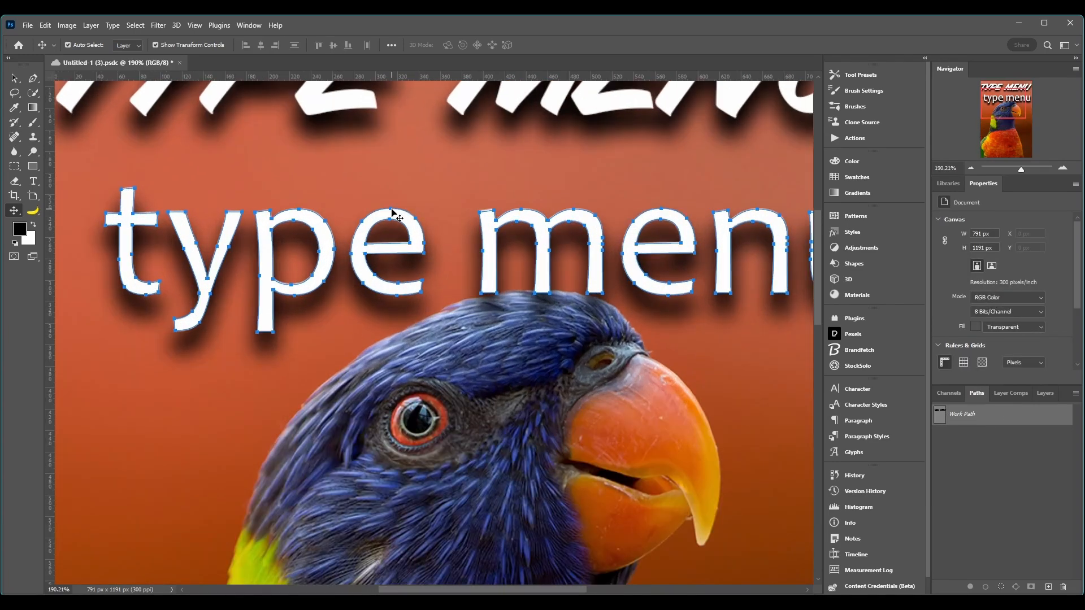
{"action": "left_click", "coordinate": [392, 211]}
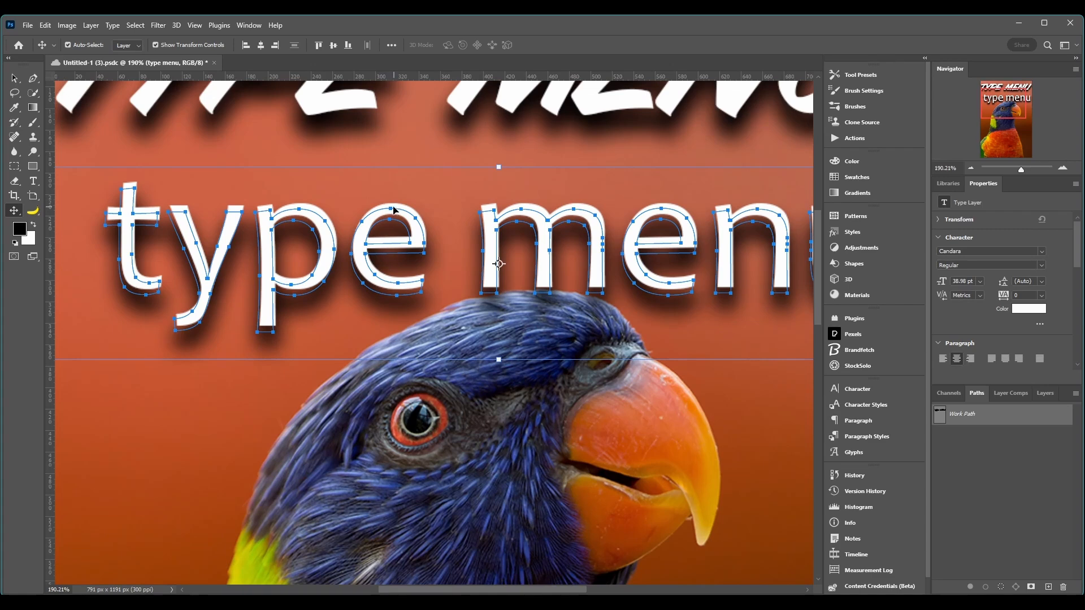
{"action": "left_click_drag", "start_coordinate": [395, 210], "coordinate": [393, 217]}
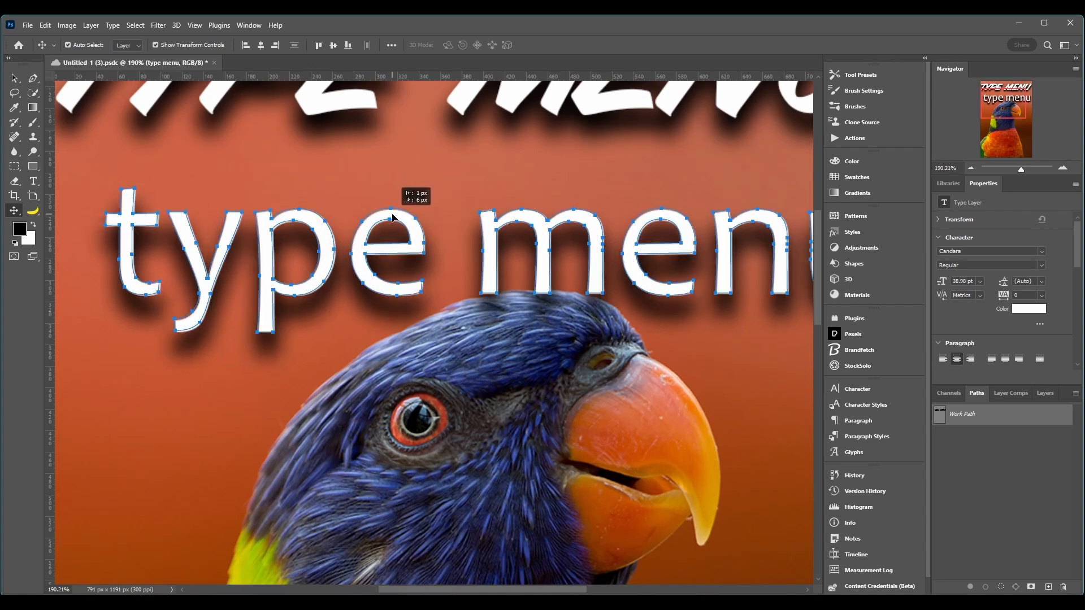
{"action": "left_click", "coordinate": [17, 78]}
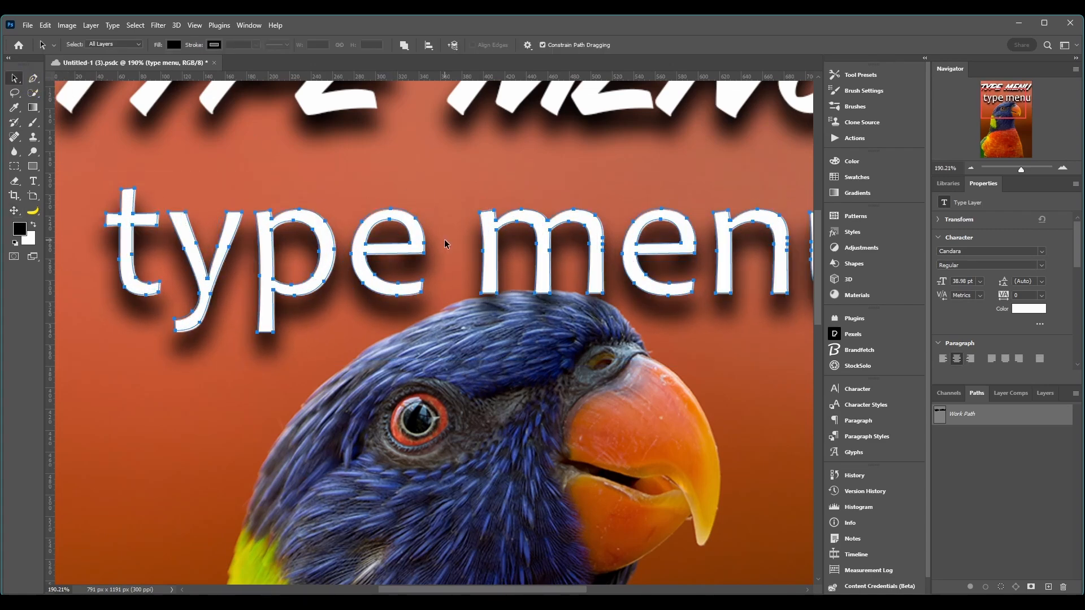
{"action": "left_click_drag", "start_coordinate": [392, 211], "coordinate": [403, 210]}
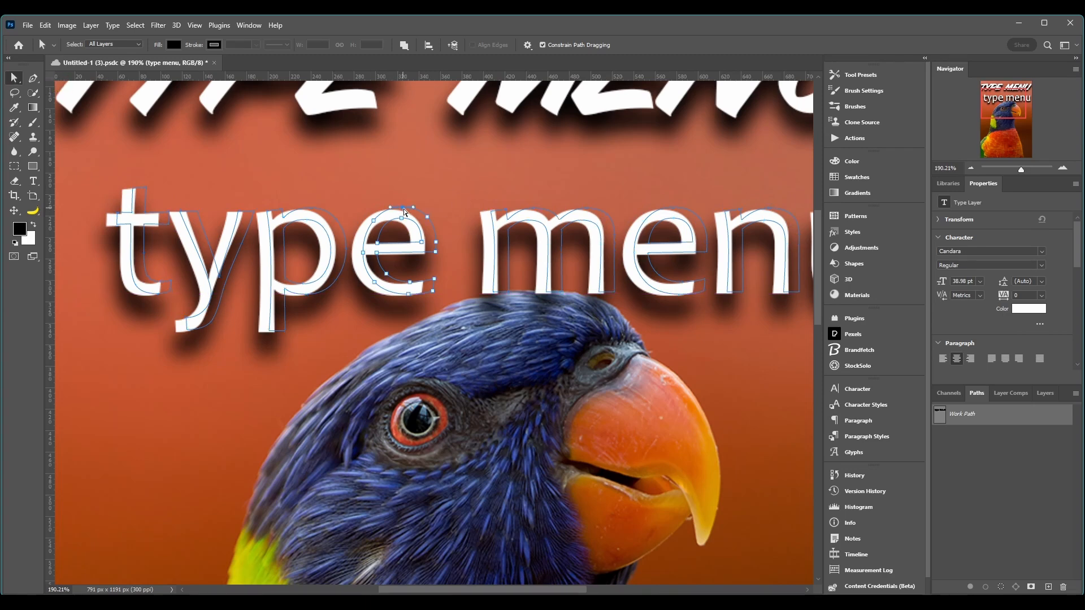
{"action": "left_click_drag", "start_coordinate": [415, 208], "coordinate": [396, 195]}
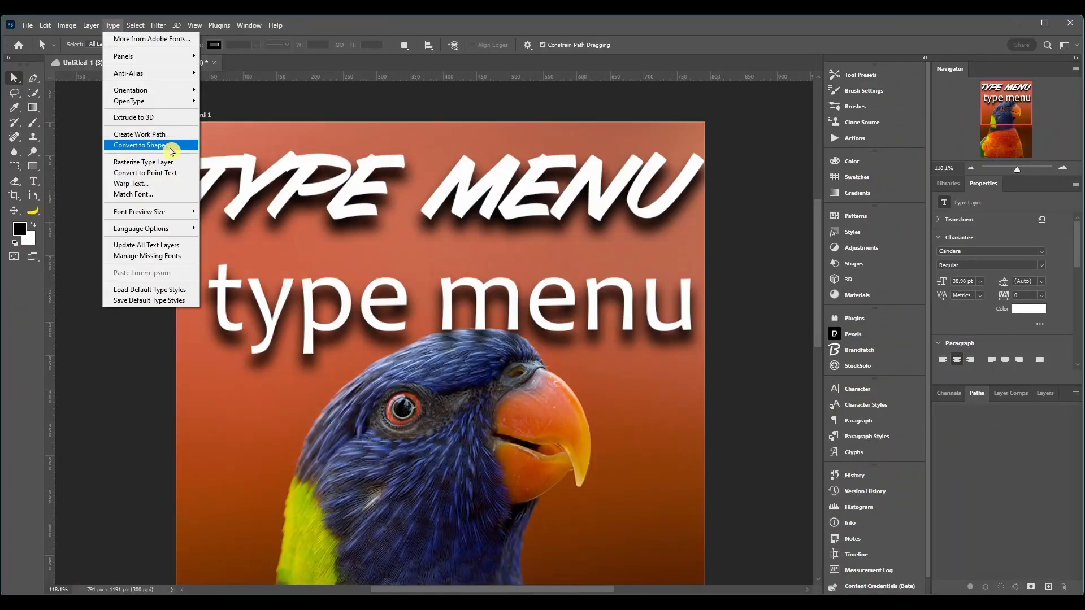
- Convert the lower "type menu" text to a shape layer and browse the Wild Animals preset shapes
{"action": "left_click", "coordinate": [167, 146]}
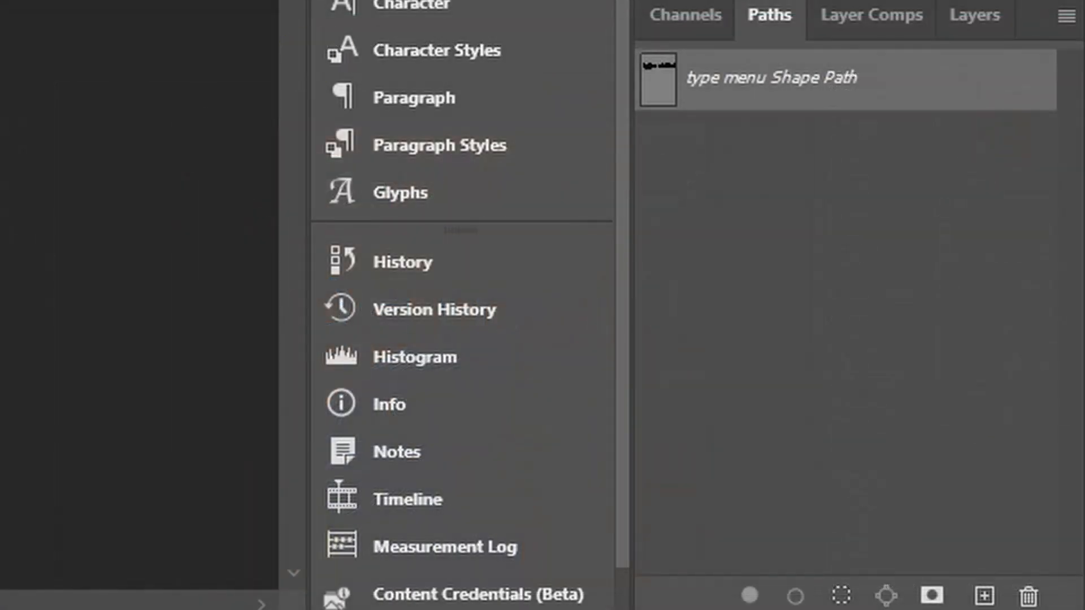
{"action": "left_click", "coordinate": [983, 25]}
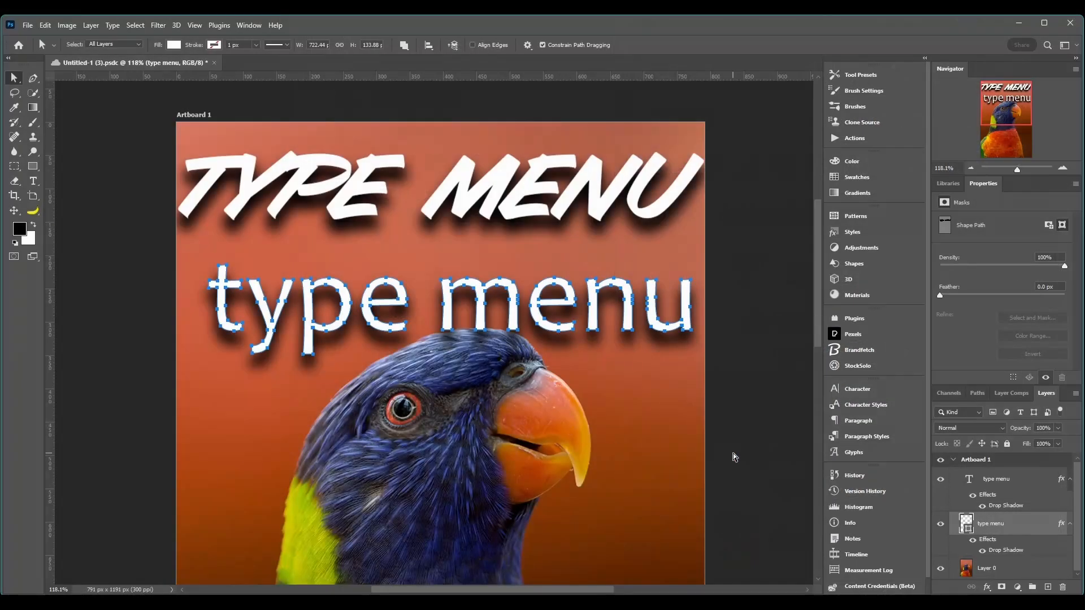
{"action": "left_click", "coordinate": [859, 267]}
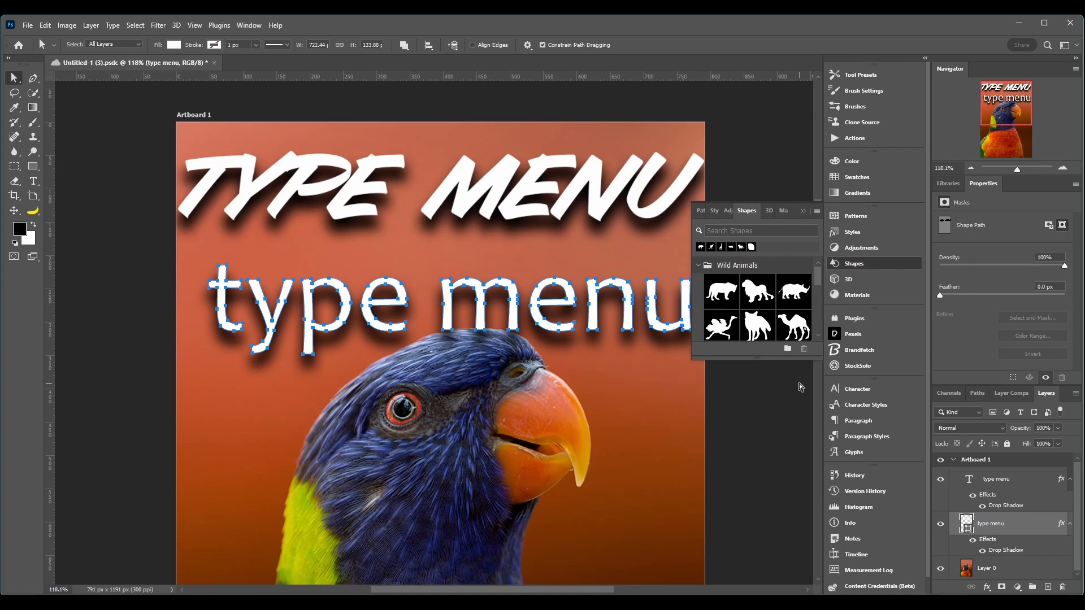
{"action": "scroll", "coordinate": [757, 304], "scroll_direction": "down", "scroll_amount": 3}
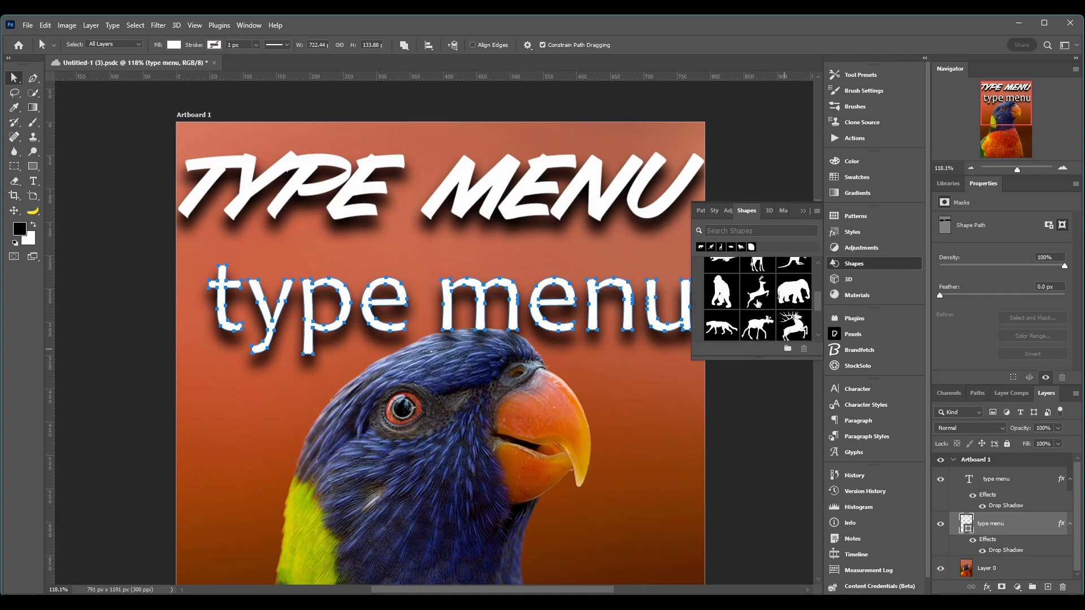
{"action": "left_click", "coordinate": [802, 210]}
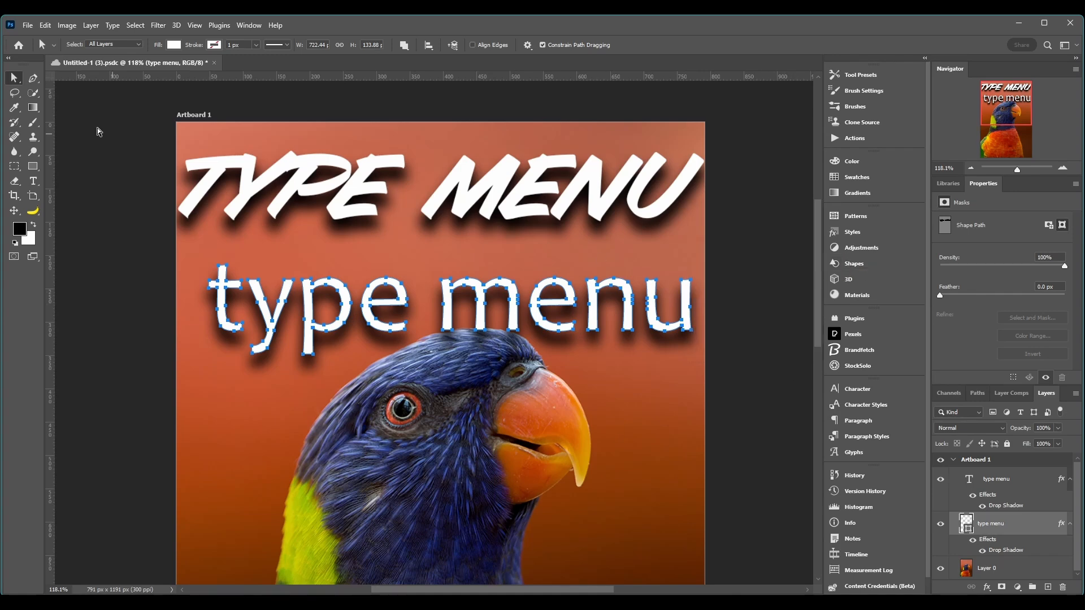
- Distort the top curve of the letter "p" in the converted shape using its direction handles
{"action": "key", "text": "z"}
{"action": "scroll", "coordinate": [354, 308], "scroll_direction": "up", "scroll_amount": 2}
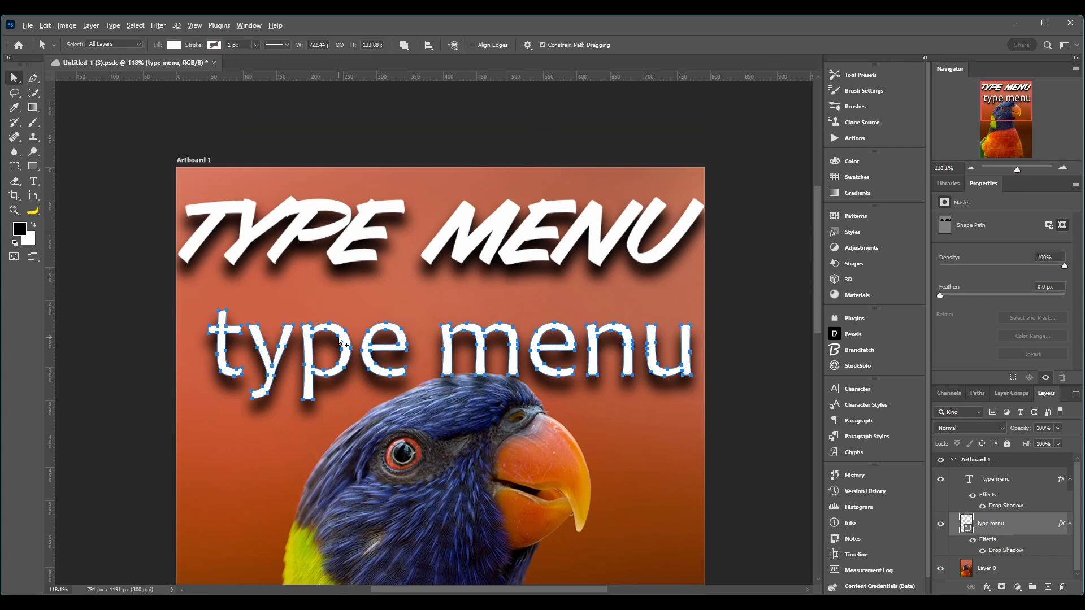
{"action": "scroll", "coordinate": [339, 340], "scroll_direction": "up", "scroll_amount": 11}
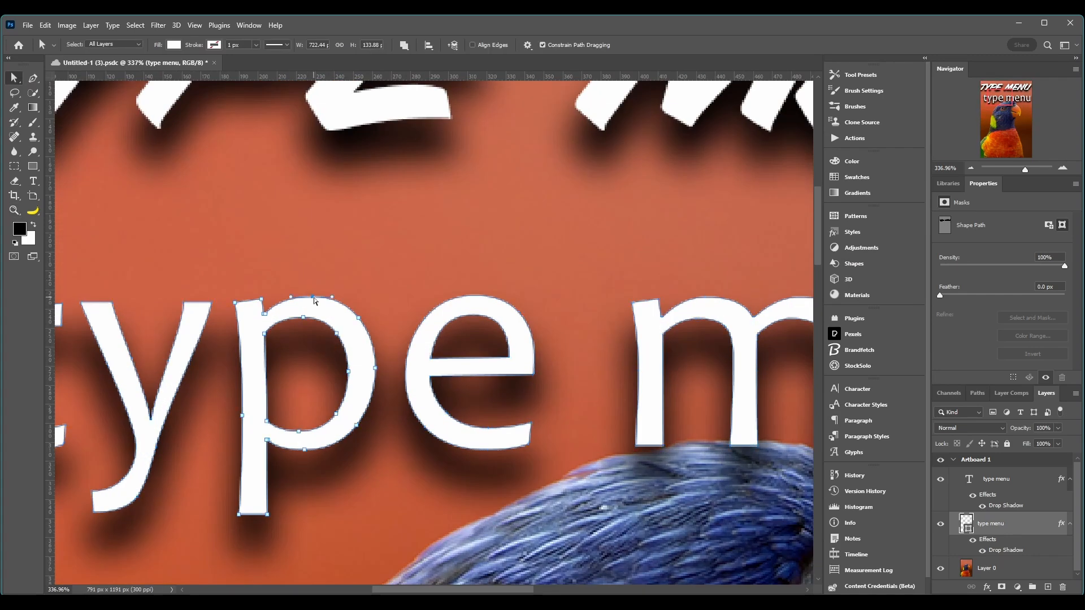
{"action": "left_click_drag", "start_coordinate": [333, 299], "coordinate": [363, 273]}
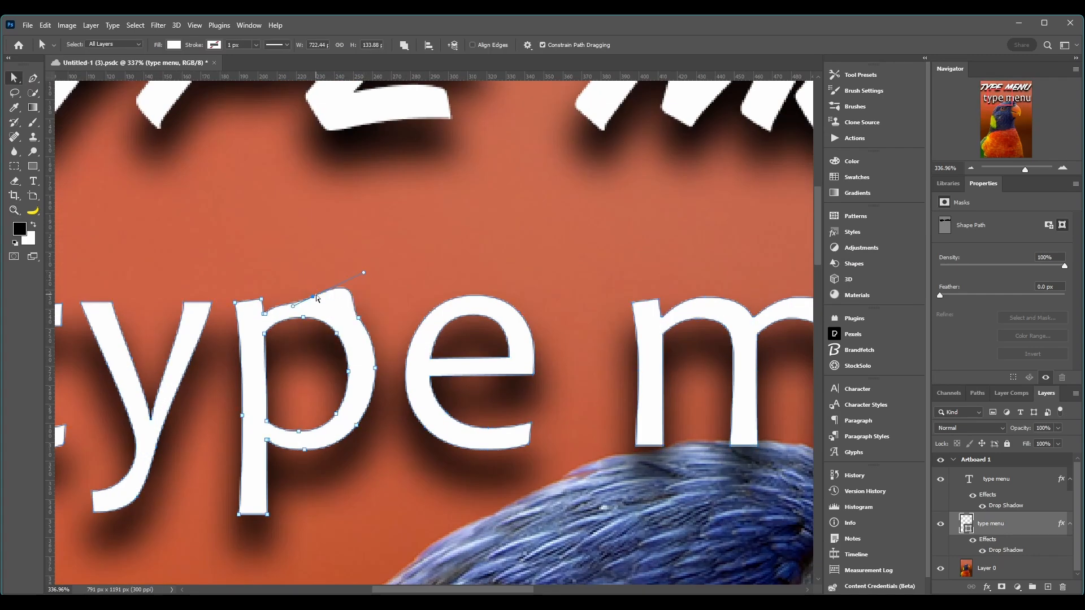
{"action": "left_click_drag", "start_coordinate": [295, 309], "coordinate": [303, 248]}
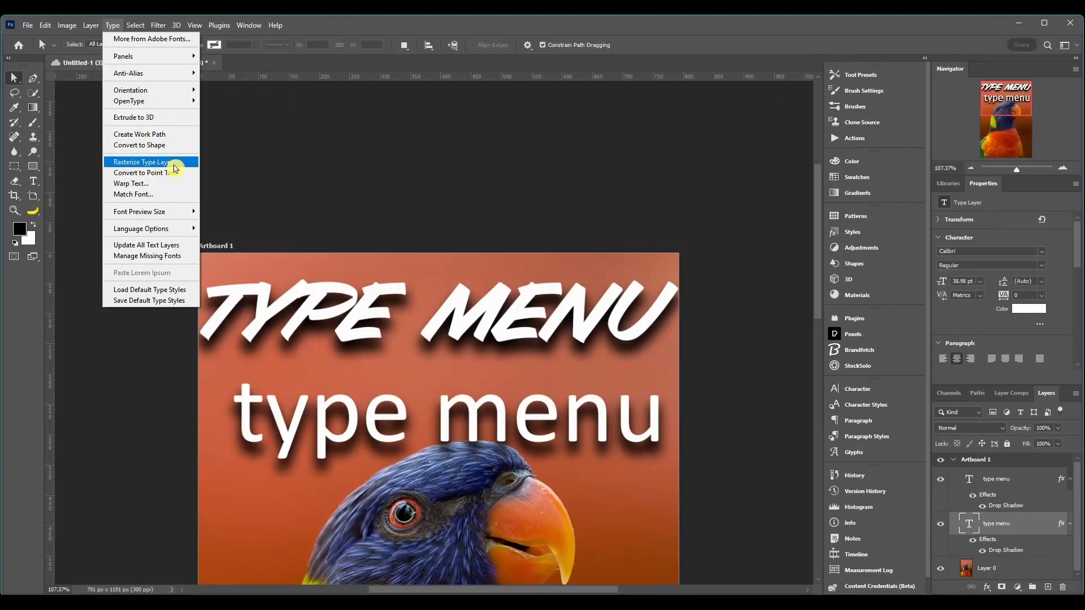
- Try rasterizing the lower "type menu" type layer
{"action": "left_click", "coordinate": [170, 164]}
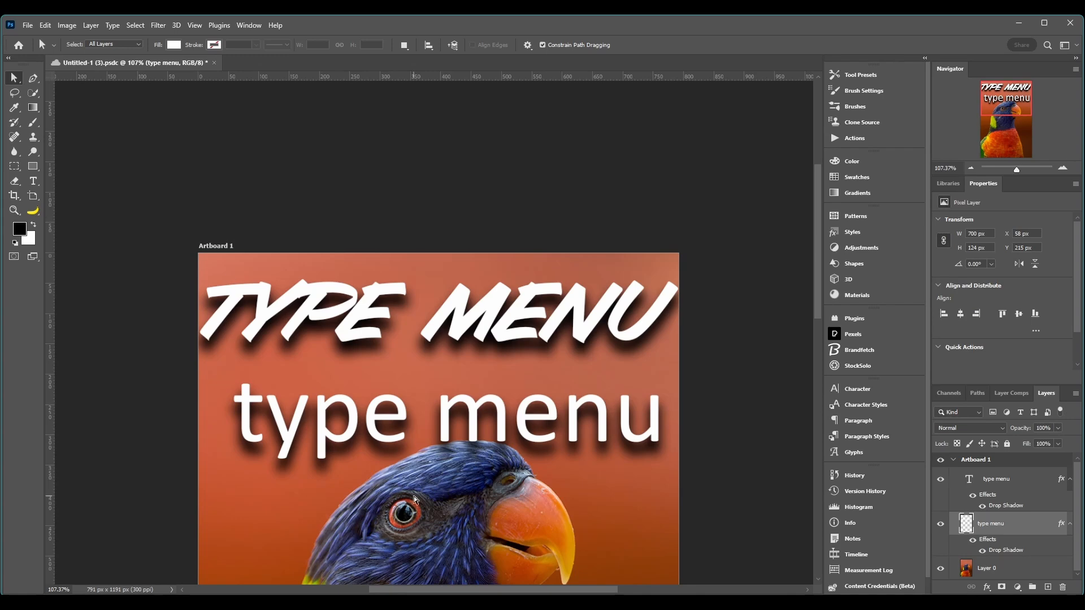
{"action": "scroll", "coordinate": [435, 407], "scroll_direction": "down", "scroll_amount": 5}
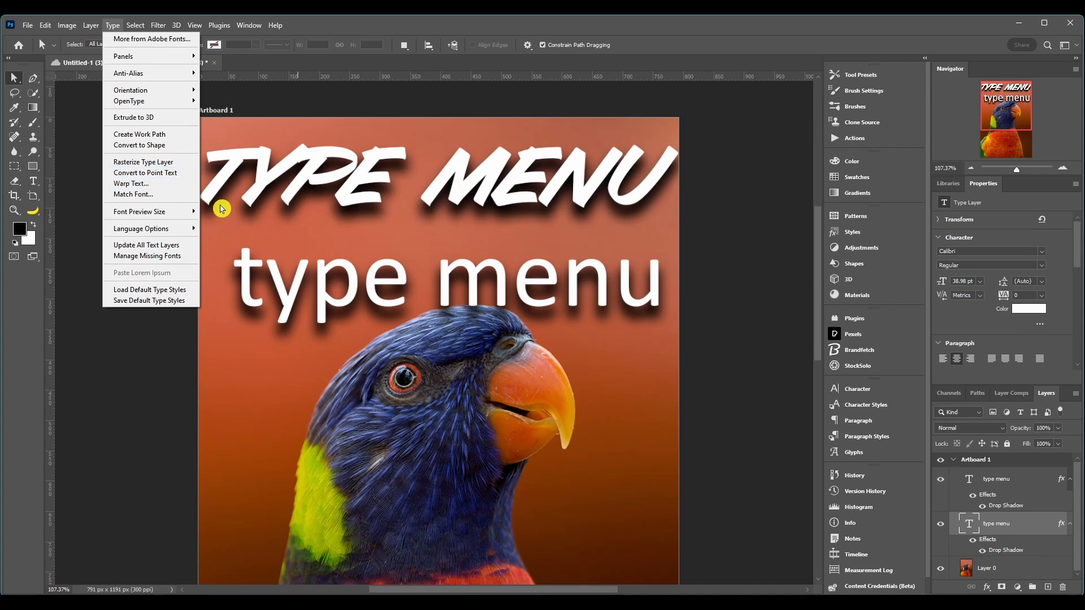
- Convert the lower "type menu" text to point text and add 42 pt point text "aalalall" below it
{"action": "left_click", "coordinate": [133, 173]}
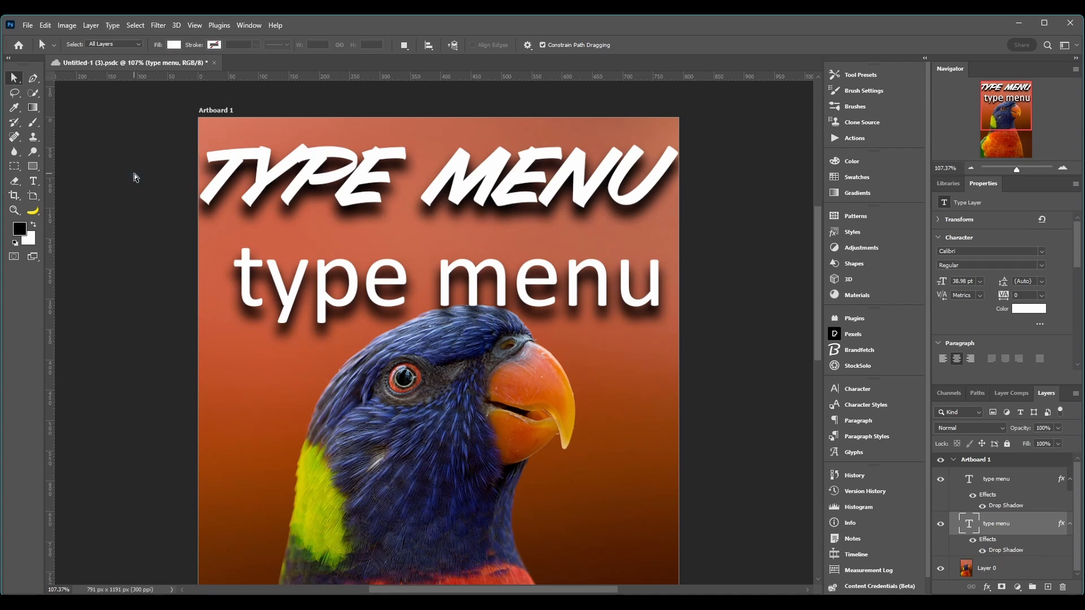
{"action": "key", "text": "t"}
{"action": "left_click", "coordinate": [247, 421]}
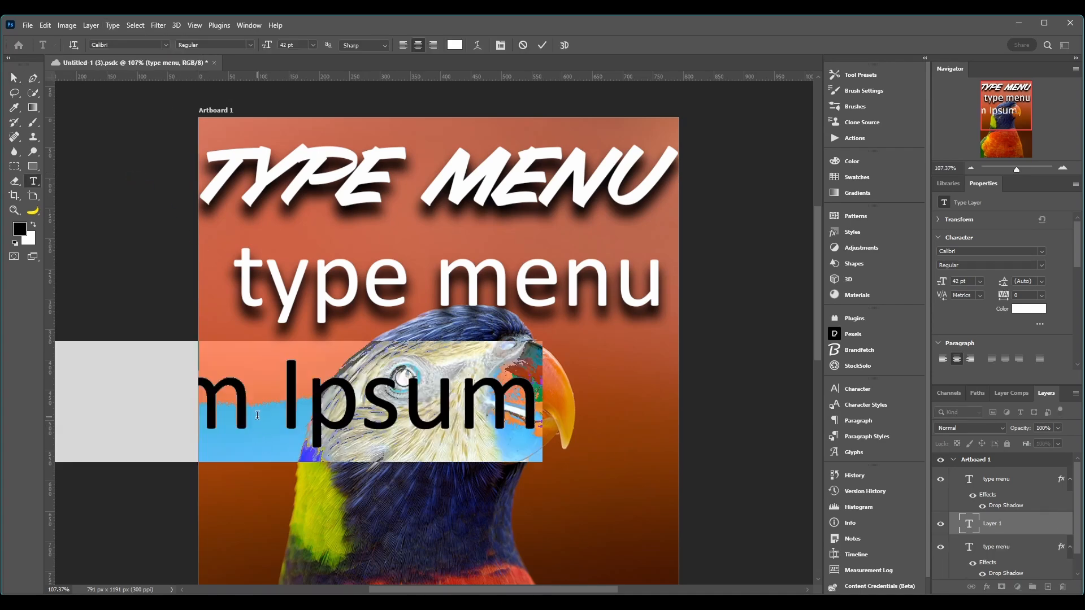
{"action": "type", "text": "a"}
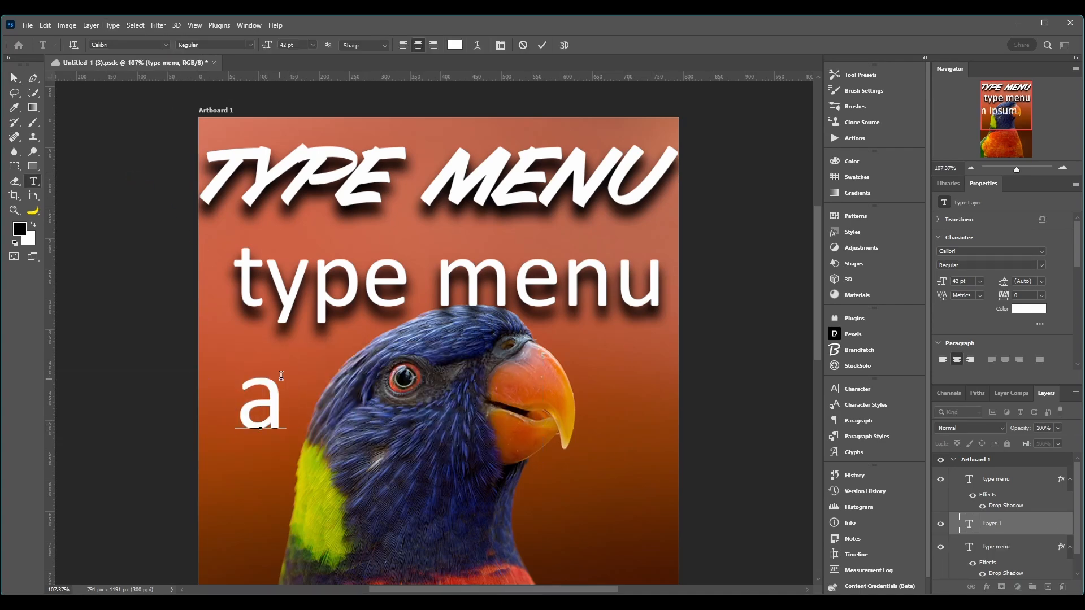
{"action": "type", "text": "l"}
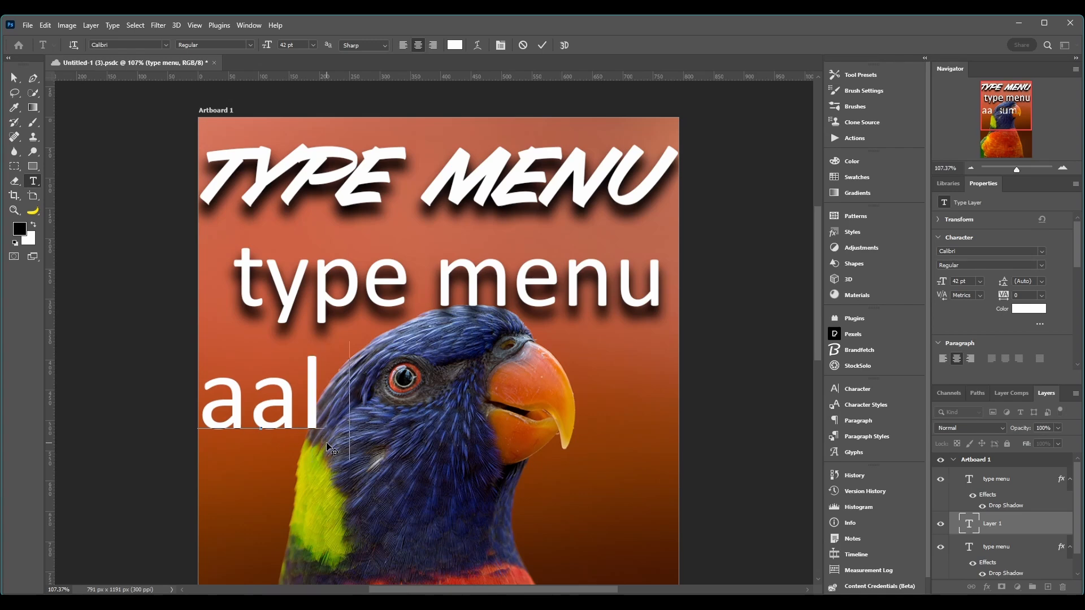
{"action": "type", "text": "alall"}
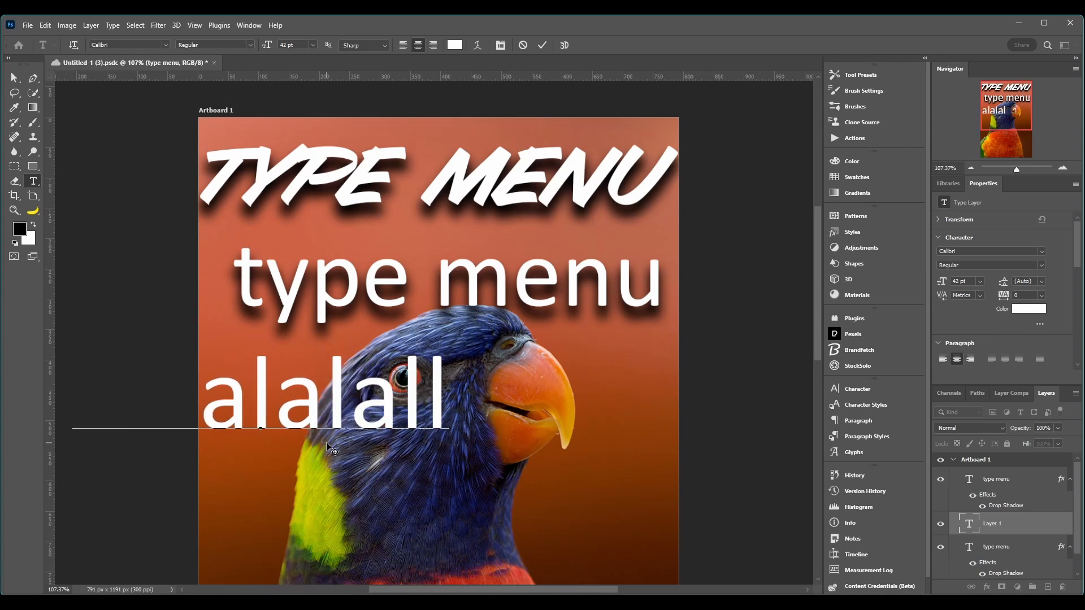
- Select all the characters of the lower "type menu" text
{"action": "left_click", "coordinate": [996, 546]}
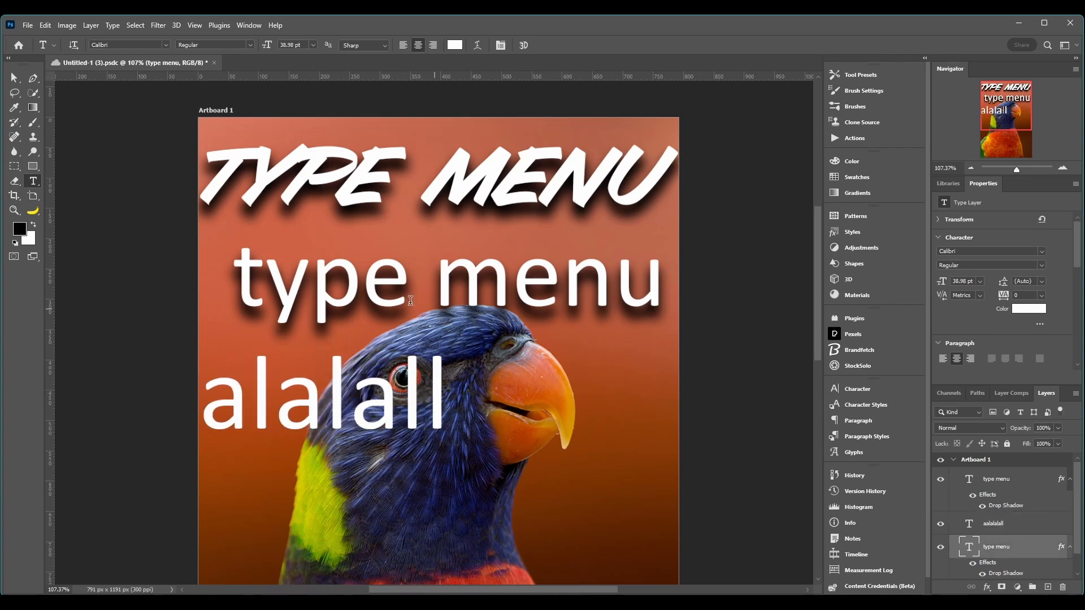
{"action": "left_click", "coordinate": [325, 269]}
{"action": "left_click_drag", "start_coordinate": [232, 274], "coordinate": [671, 281]}
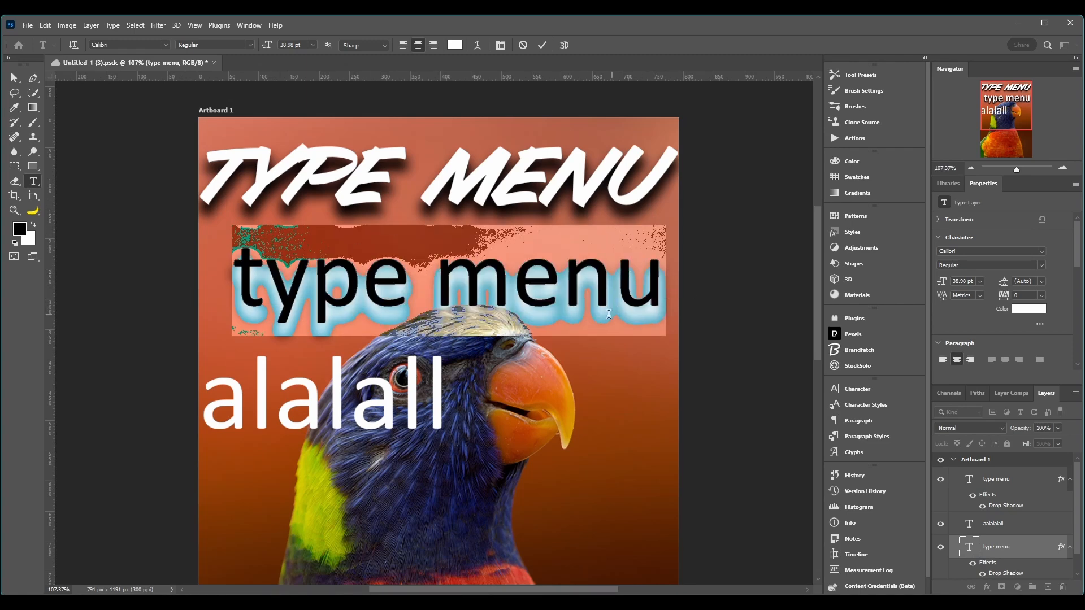
- Warp the text across the parrot's head with the Arc style
{"action": "left_click", "coordinate": [112, 25]}
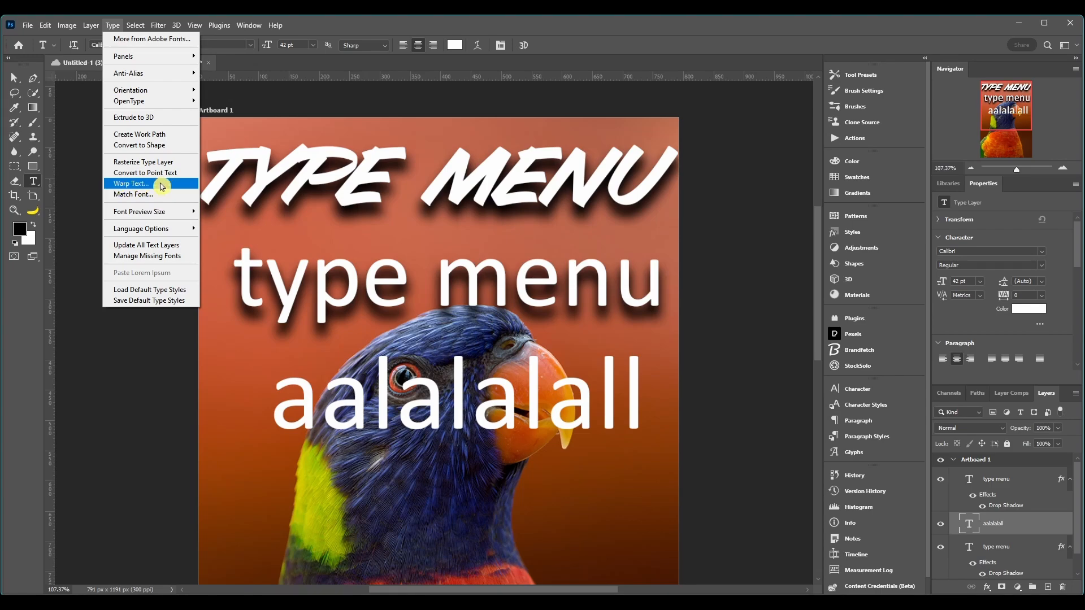
{"action": "left_click", "coordinate": [162, 185]}
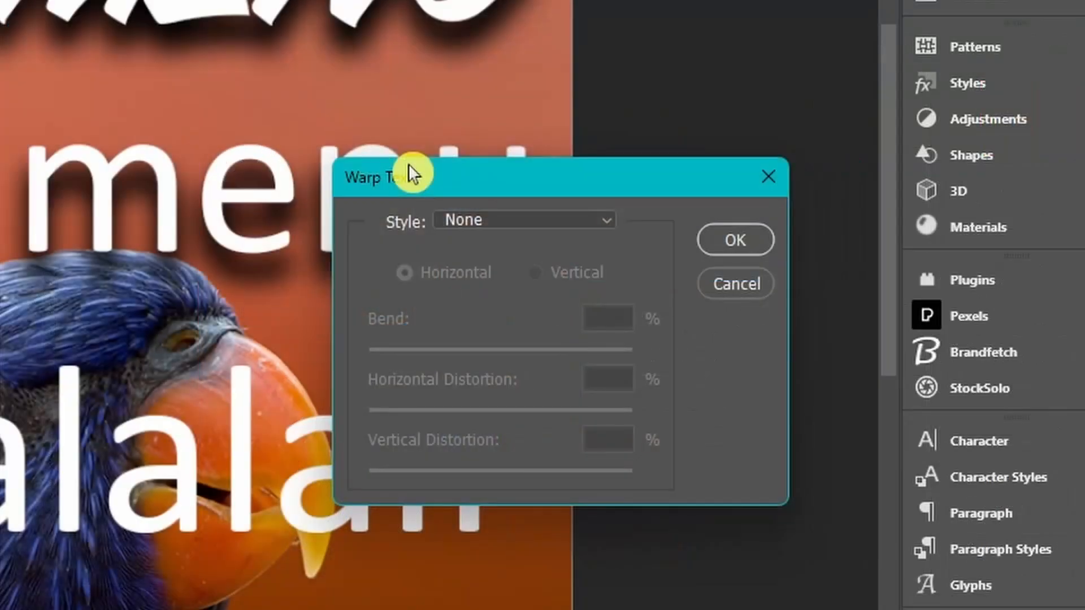
{"action": "left_click_drag", "start_coordinate": [427, 176], "coordinate": [421, 48]}
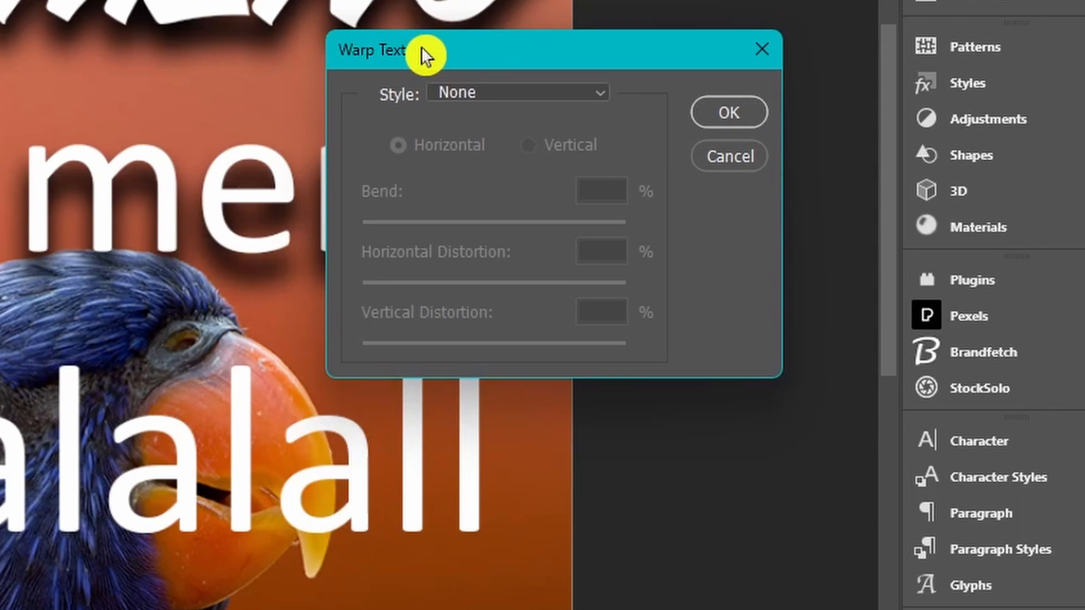
{"action": "left_click", "coordinate": [476, 96]}
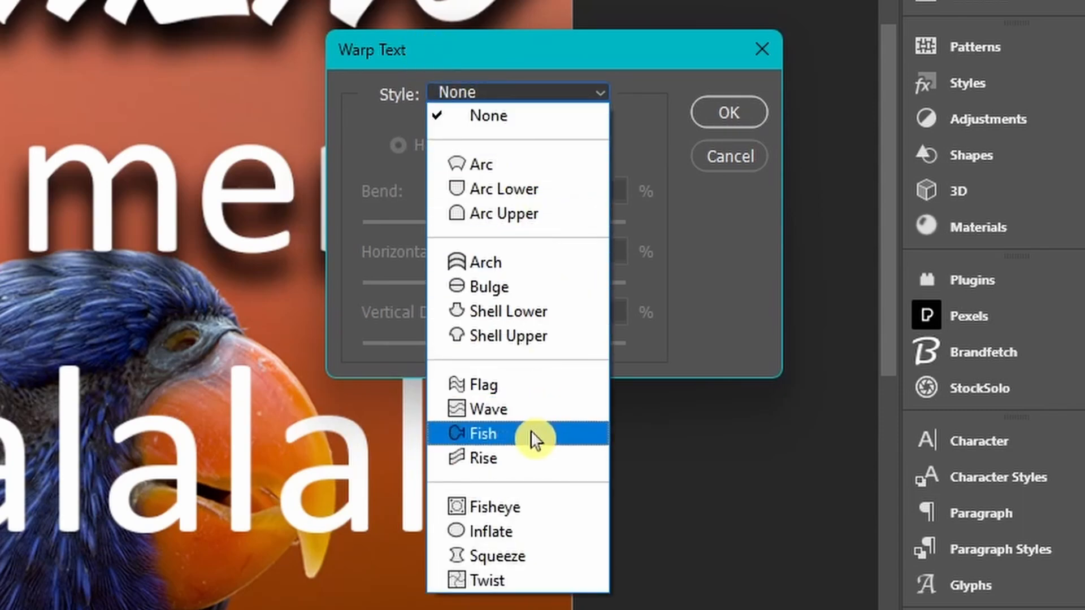
{"action": "left_click", "coordinate": [494, 173]}
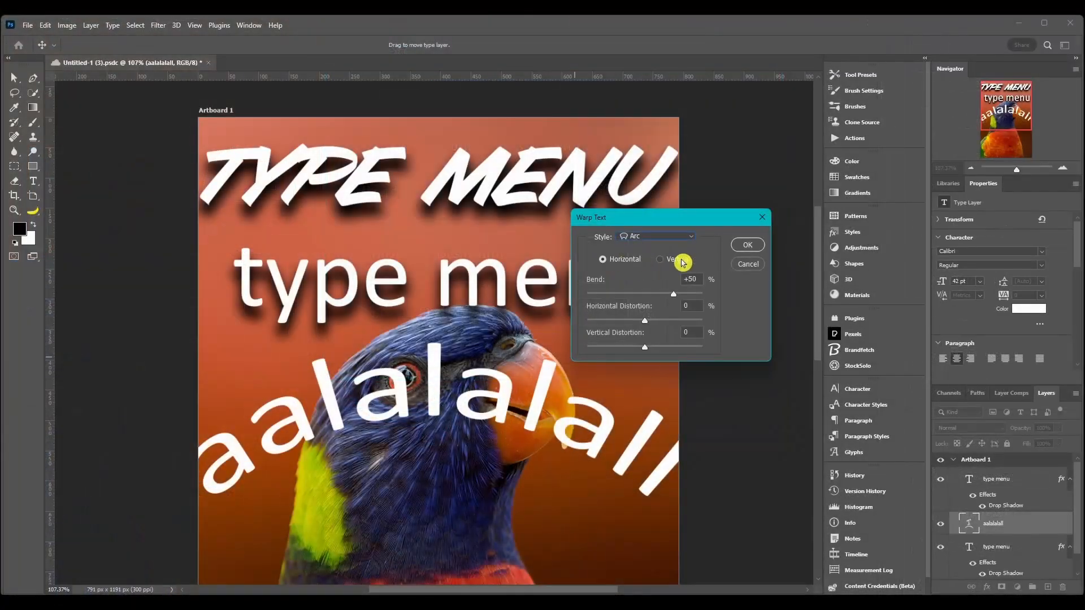
- Try the arc's vertical orientation, return it to horizontal, and apply the warp with adjusted bend and distortion
{"action": "left_click", "coordinate": [663, 262]}
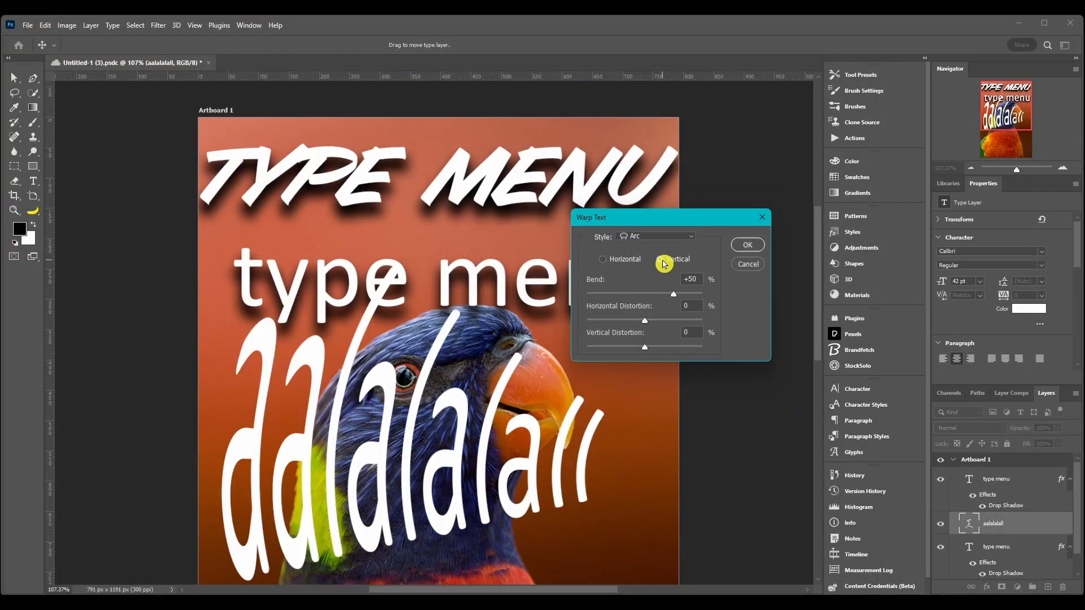
{"action": "left_click", "coordinate": [603, 258]}
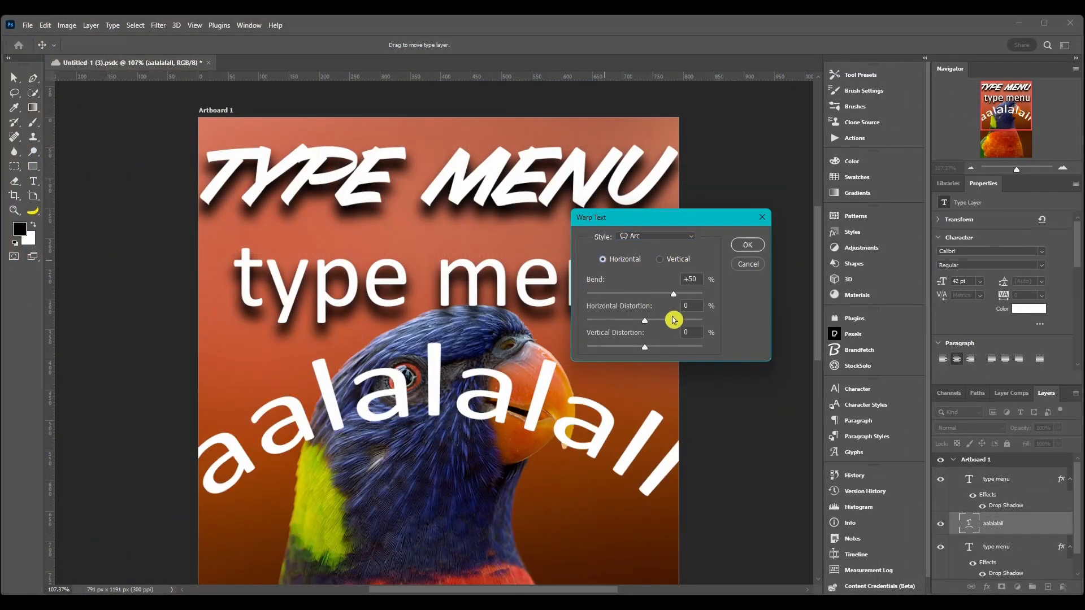
{"action": "left_click_drag", "start_coordinate": [678, 298], "coordinate": [655, 345]}
{"action": "left_click", "coordinate": [746, 244]}
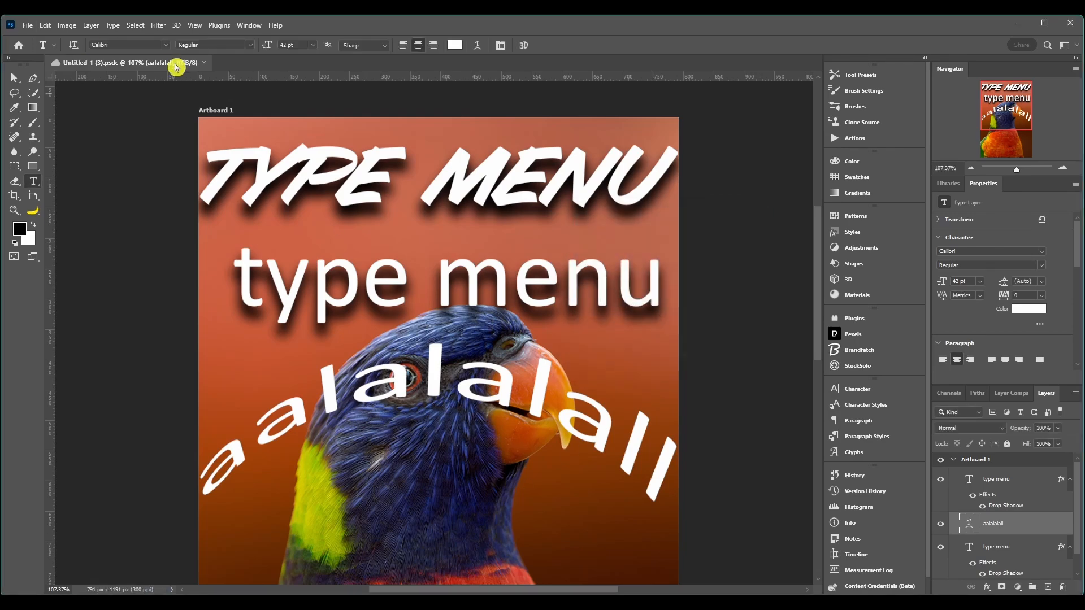
- Examine the font preview size choices and preview other fonts on the warped text
{"action": "left_click", "coordinate": [112, 25]}
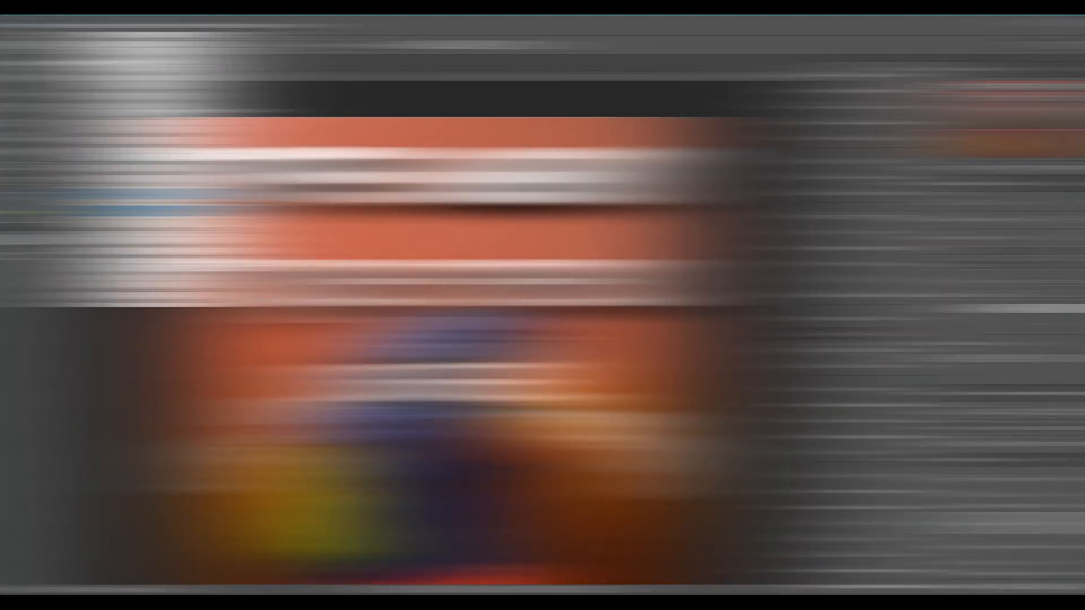
{"action": "mouse_move", "coordinate": [130, 218]}
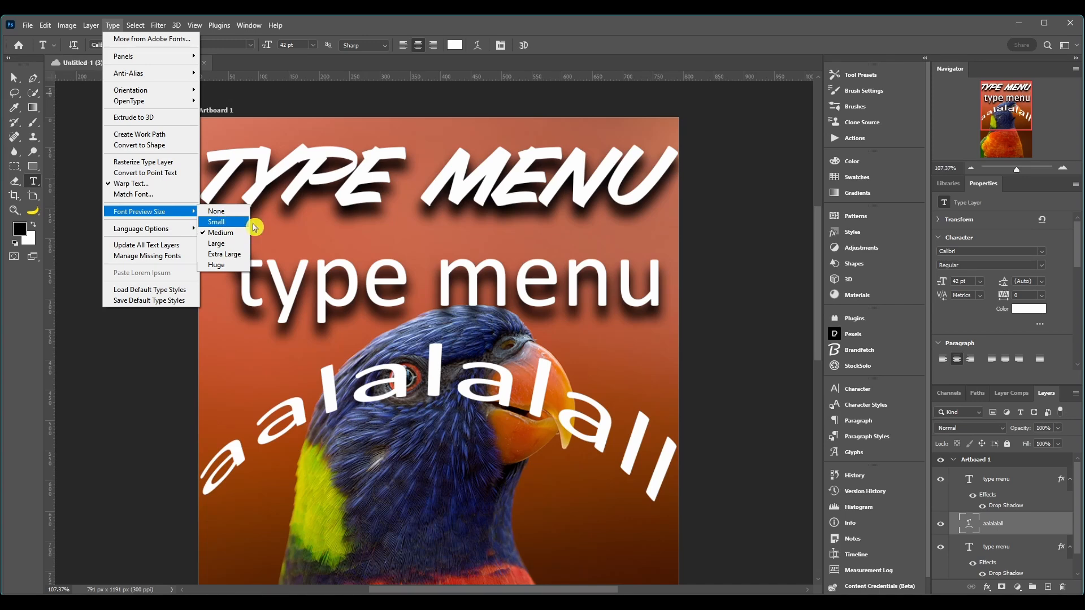
{"action": "left_click", "coordinate": [993, 252]}
{"action": "left_click", "coordinate": [1041, 251]}
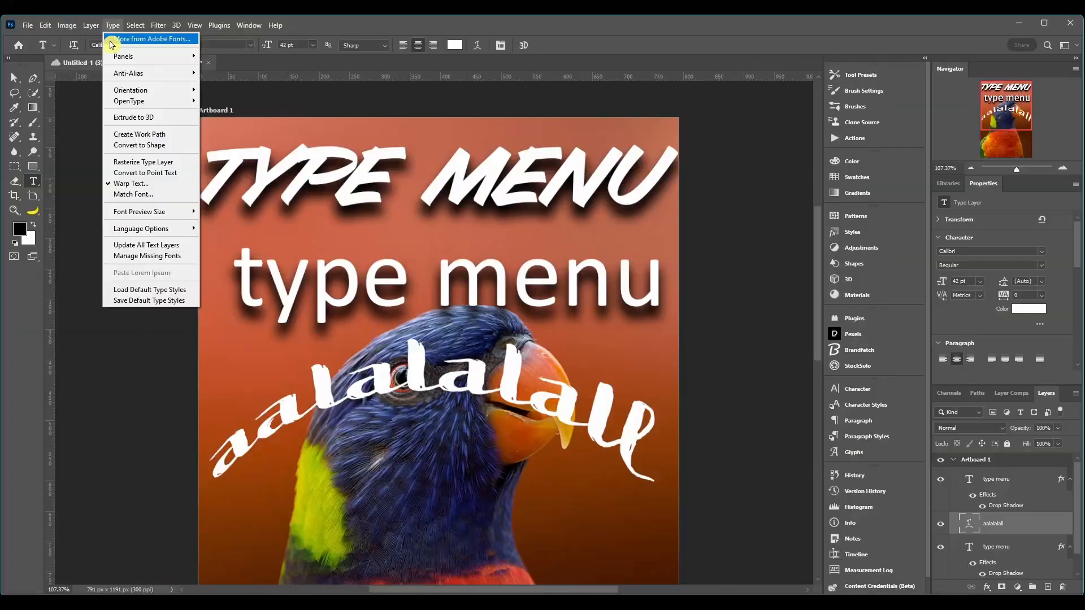
{"action": "mouse_move", "coordinate": [124, 229]}
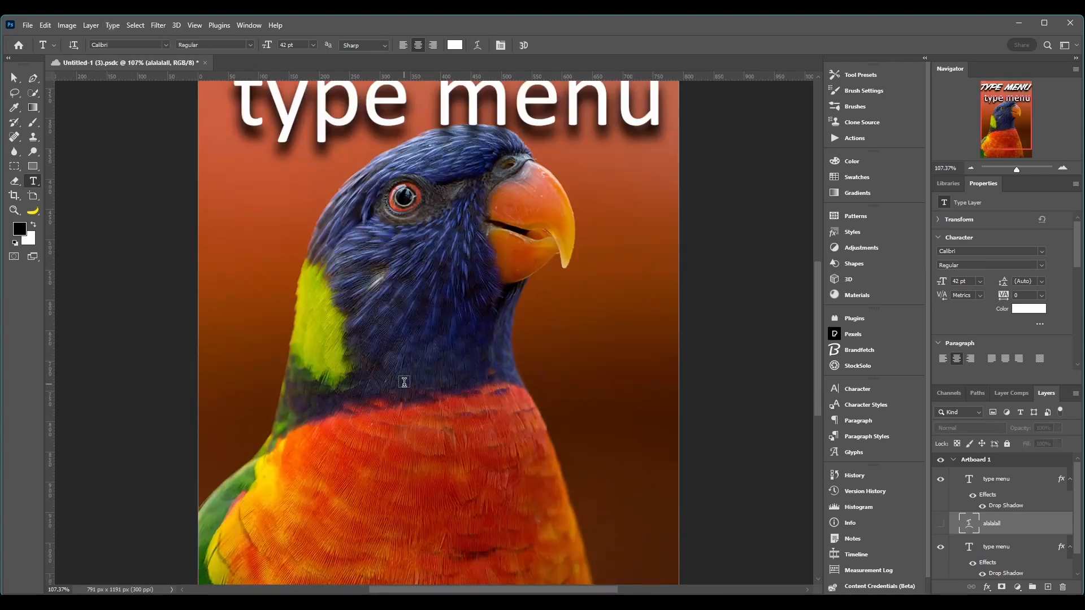
- Start a new 42 pt Calibri point text layer with placeholder text on the parrot's neck
{"action": "scroll", "coordinate": [399, 378], "scroll_direction": "down", "scroll_amount": 1}
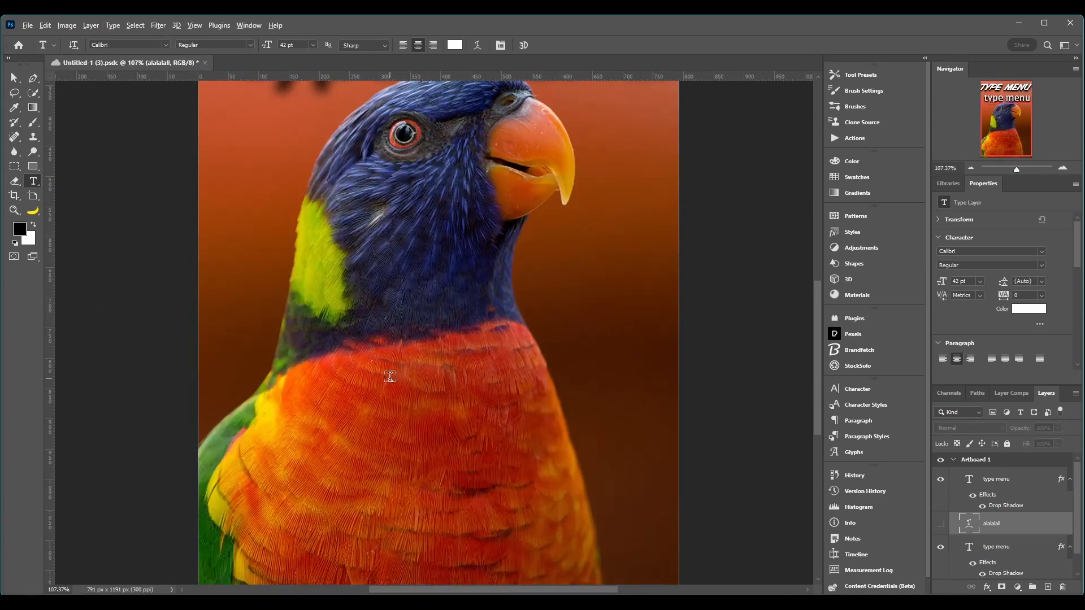
{"action": "scroll", "coordinate": [390, 375], "scroll_direction": "down", "scroll_amount": 2}
{"action": "left_click", "coordinate": [320, 335]}
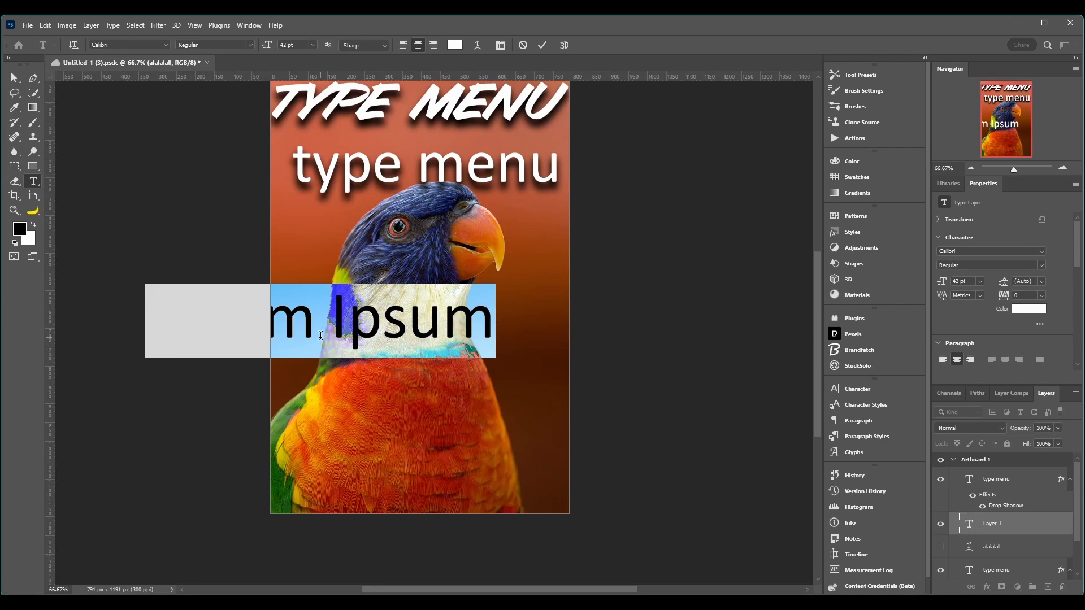